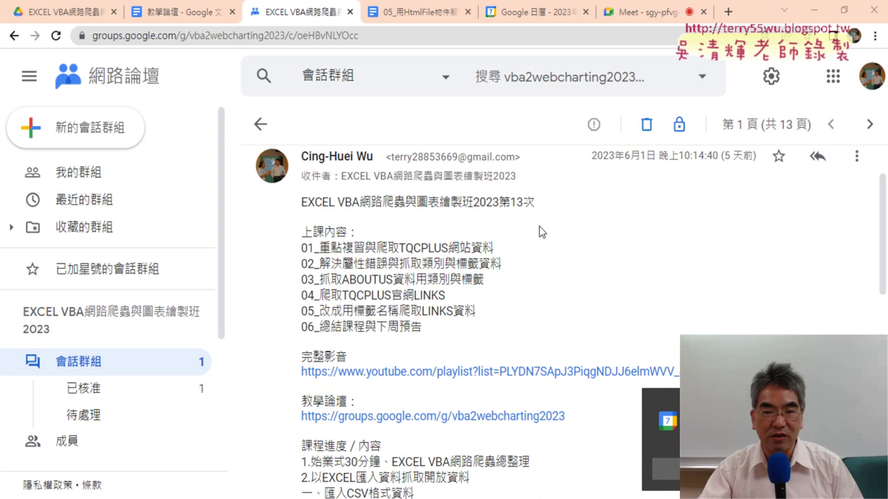
Highlight session 13 in the title, then open the 第13次 session post from the conversation list.
{"action": "left_click_drag", "start_coordinate": [523, 201], "coordinate": [509, 202]}
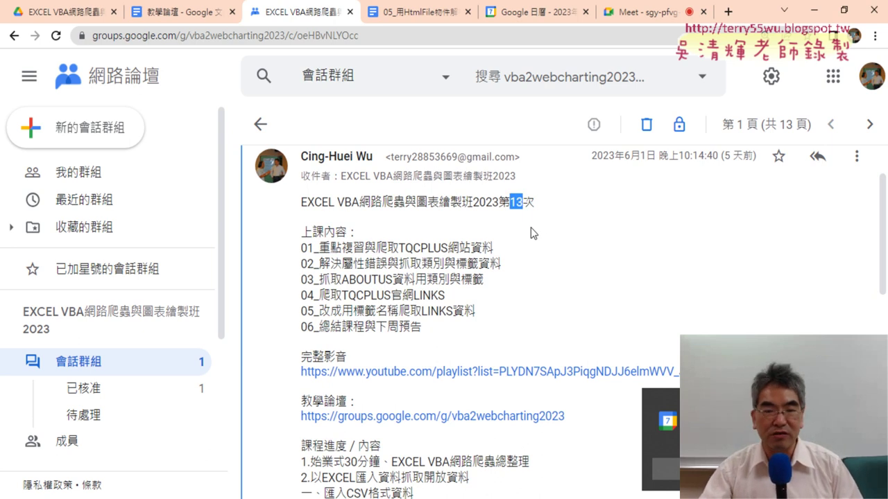
{"action": "left_click", "coordinate": [261, 124]}
{"action": "scroll", "coordinate": [413, 281], "scroll_direction": "down", "scroll_amount": 1}
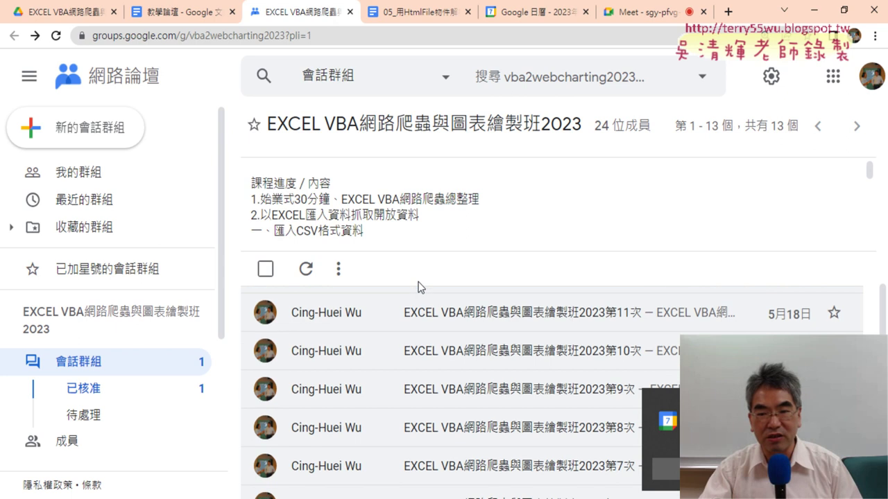
{"action": "scroll", "coordinate": [415, 284], "scroll_direction": "down", "scroll_amount": 2}
{"action": "scroll", "coordinate": [417, 287], "scroll_direction": "down", "scroll_amount": 2}
{"action": "scroll", "coordinate": [419, 287], "scroll_direction": "up", "scroll_amount": 3}
{"action": "scroll", "coordinate": [419, 287], "scroll_direction": "up", "scroll_amount": 2}
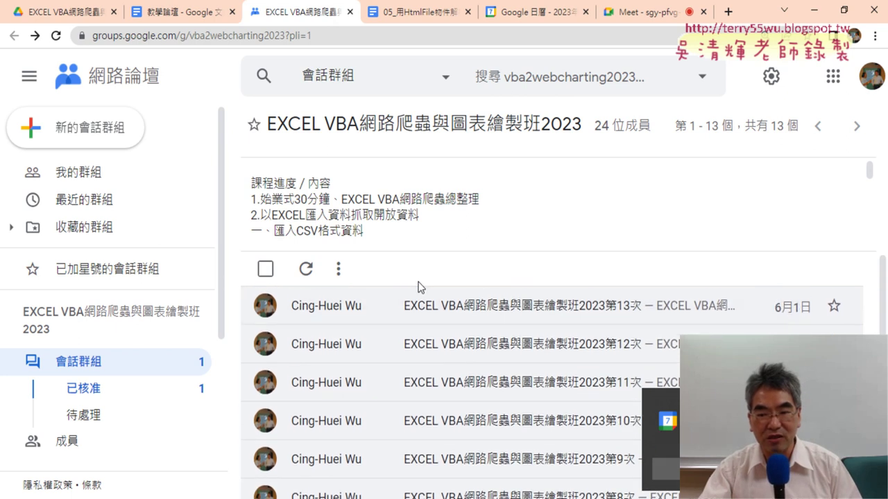
{"action": "left_click", "coordinate": [490, 310]}
Open the six-video course playlist on YouTube, then return to the Google Groups post.
{"action": "scroll", "coordinate": [459, 303], "scroll_direction": "down", "scroll_amount": 1}
{"action": "scroll", "coordinate": [458, 303], "scroll_direction": "down", "scroll_amount": 2}
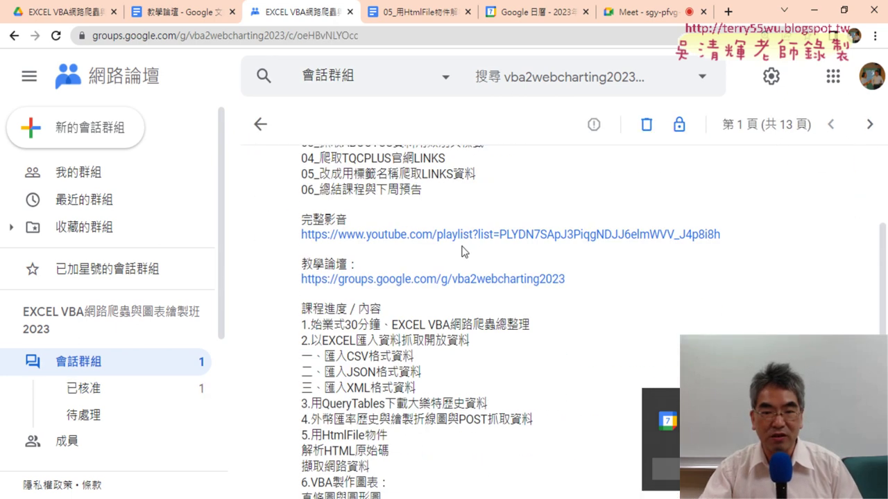
{"action": "left_click", "coordinate": [461, 233]}
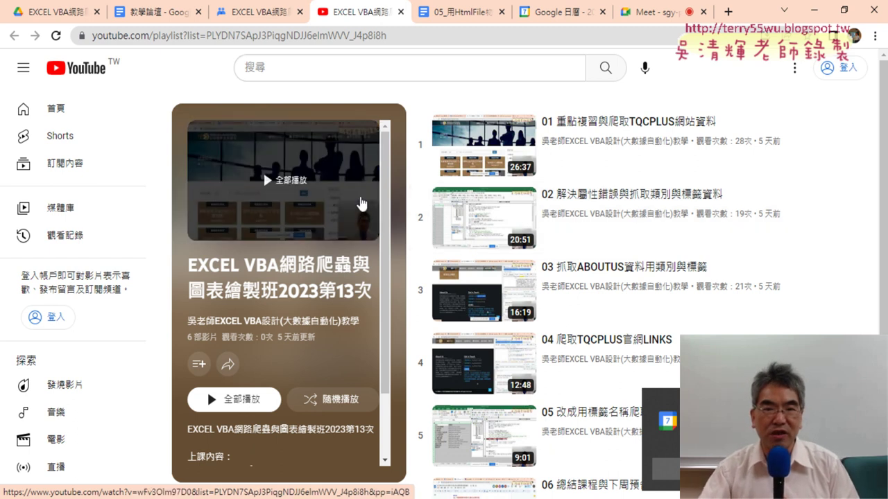
{"action": "left_click", "coordinate": [254, 16]}
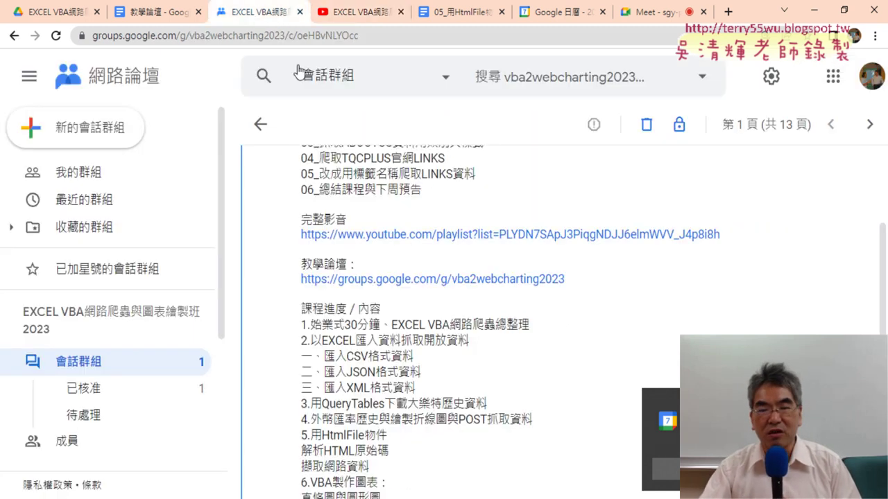
{"action": "scroll", "coordinate": [368, 156], "scroll_direction": "up", "scroll_amount": 1}
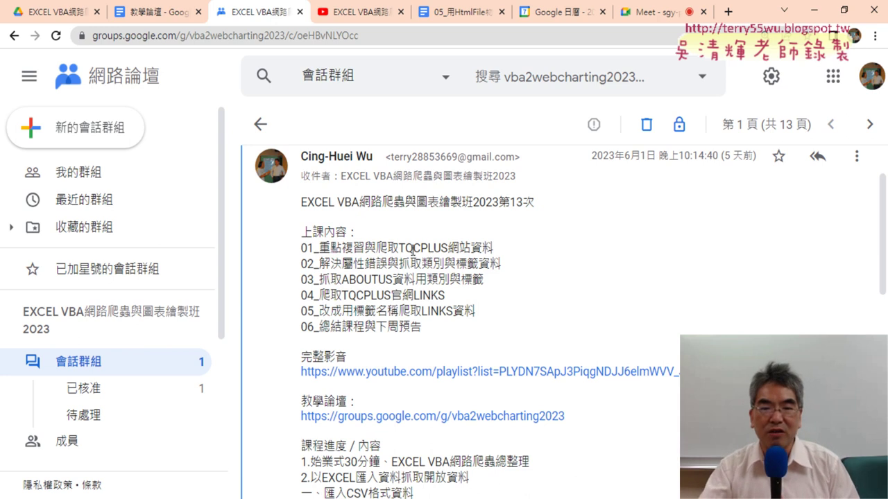
{"action": "left_click_drag", "start_coordinate": [375, 248], "coordinate": [484, 239]}
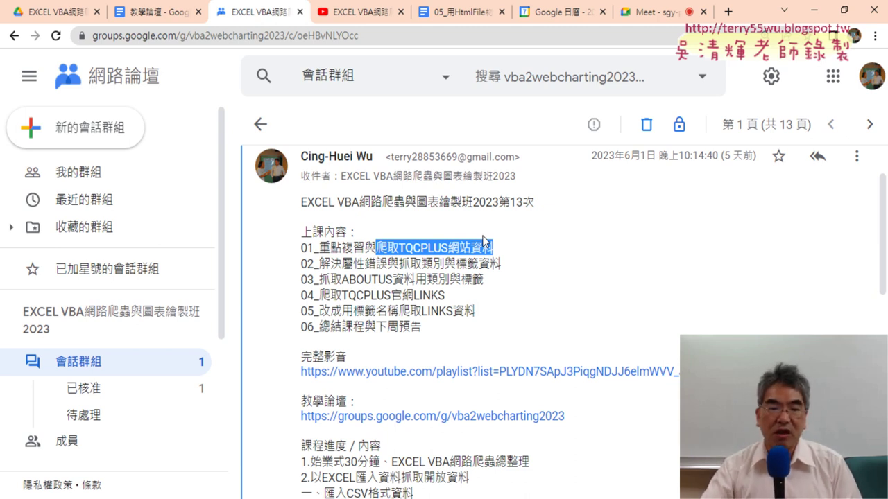
Highlight TQCPLUS網站資料 in the first lesson item, then switch to the 05_用HtmlFile Google Docs notes.
{"action": "left_click", "coordinate": [414, 253]}
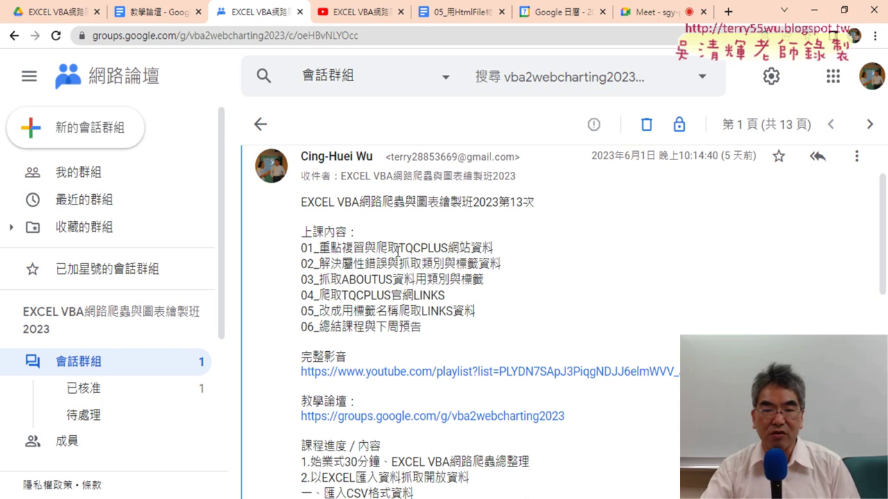
{"action": "left_click_drag", "start_coordinate": [397, 253], "coordinate": [493, 250]}
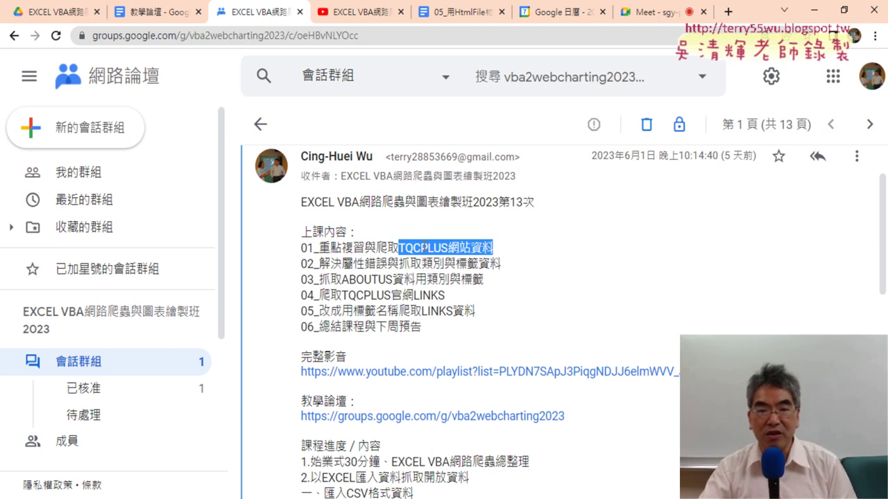
{"action": "left_click_drag", "start_coordinate": [401, 248], "coordinate": [470, 247]}
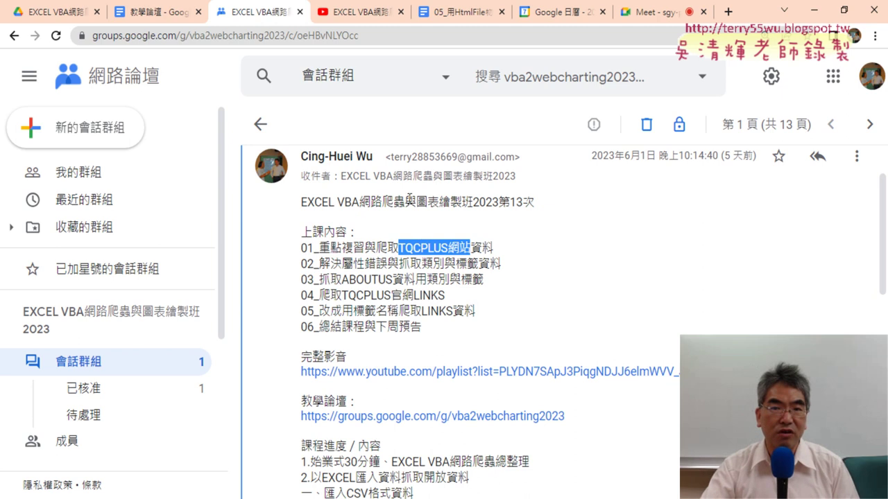
{"action": "left_click", "coordinate": [462, 12]}
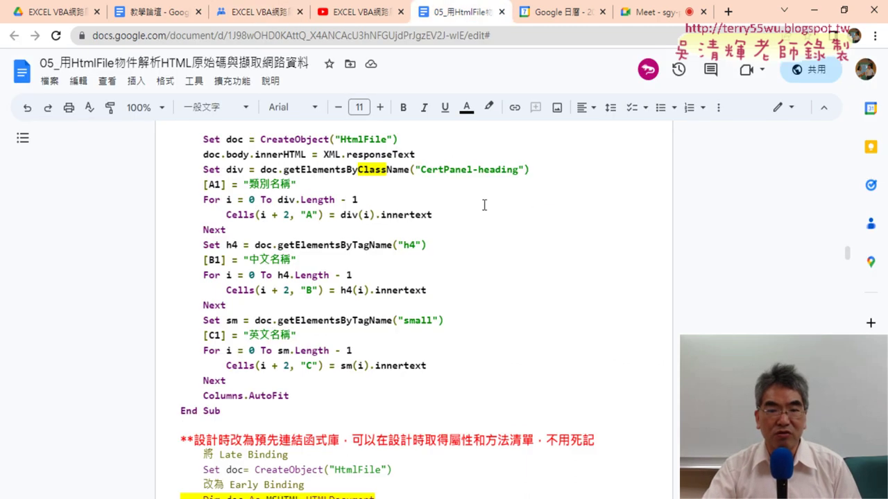
Open the tqcplus.org.tw Certificate.aspx link under 範例一 in a new tab.
{"action": "scroll", "coordinate": [484, 204], "scroll_direction": "up", "scroll_amount": 2}
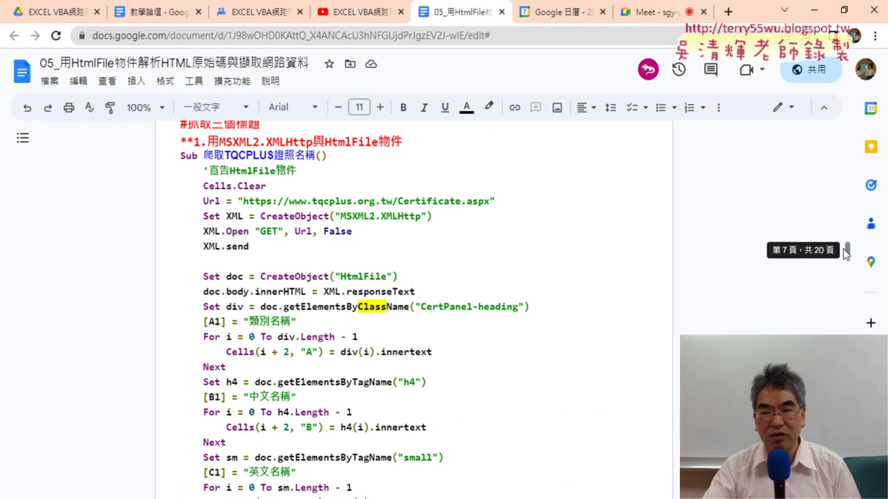
{"action": "left_click_drag", "start_coordinate": [846, 251], "coordinate": [848, 232]}
{"action": "left_click", "coordinate": [292, 178]}
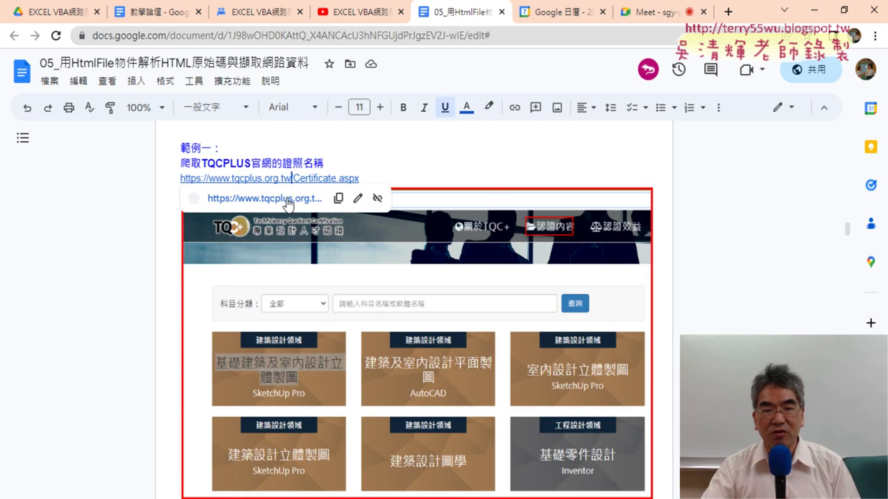
{"action": "left_click", "coordinate": [287, 199]}
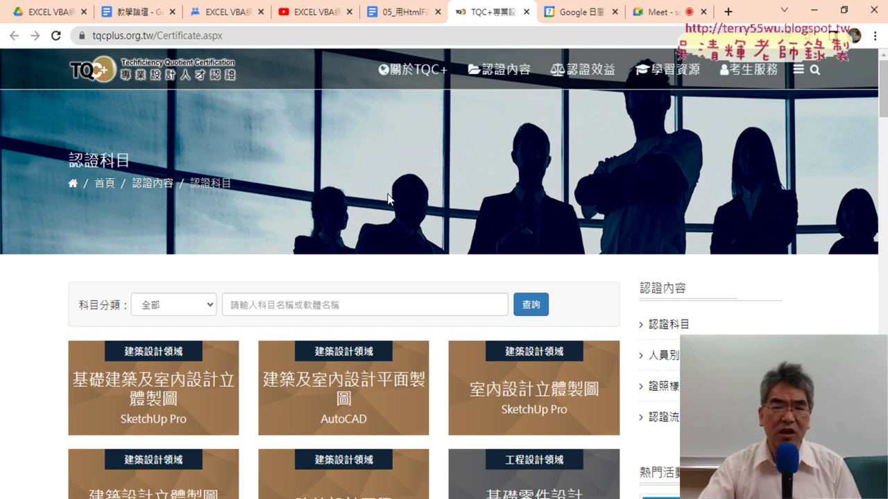
Scroll the TQC+ page to the course cards and highlight the first card, 基礎建築及室內設計立體製圖.
{"action": "left_click", "coordinate": [409, 13]}
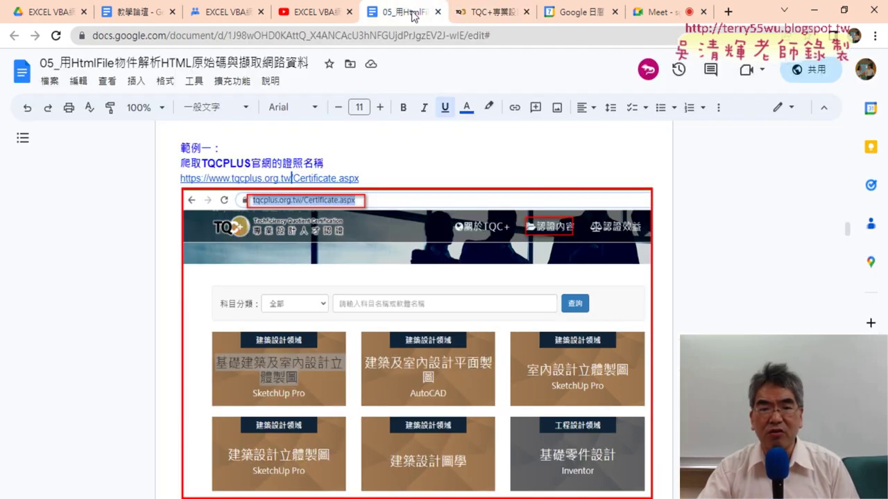
{"action": "left_click", "coordinate": [485, 13]}
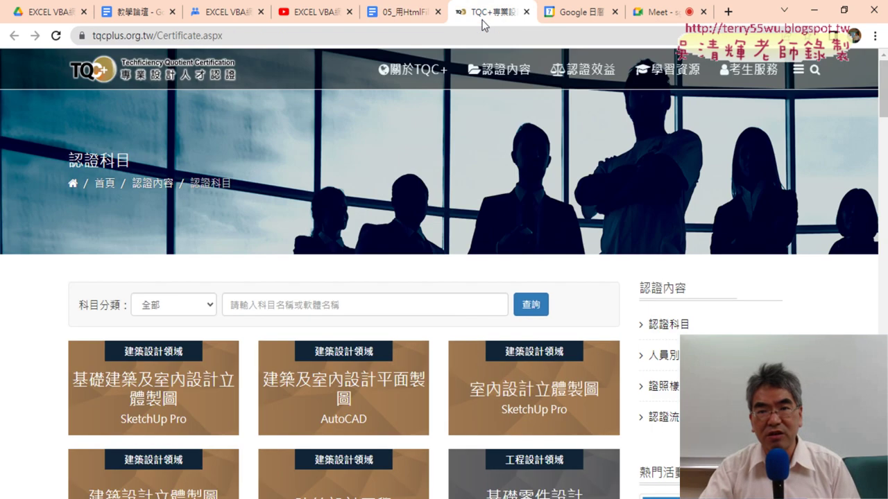
{"action": "scroll", "coordinate": [486, 139], "scroll_direction": "down", "scroll_amount": 2}
{"action": "scroll", "coordinate": [485, 138], "scroll_direction": "down", "scroll_amount": 1}
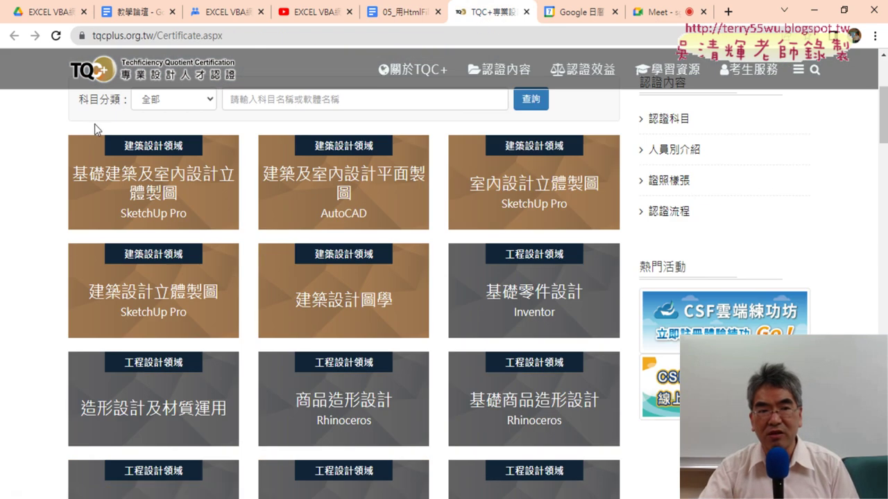
{"action": "left_click_drag", "start_coordinate": [95, 134], "coordinate": [226, 208]}
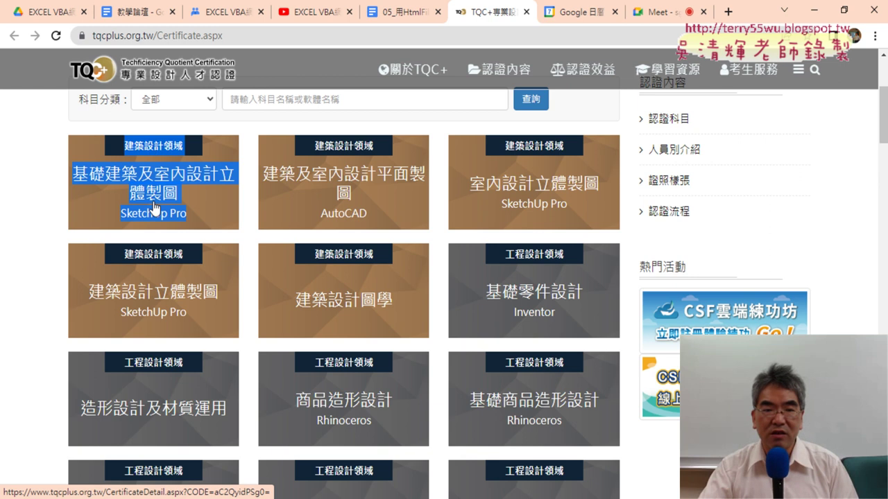
{"action": "left_click", "coordinate": [78, 133]}
{"action": "left_click_drag", "start_coordinate": [116, 134], "coordinate": [210, 205]}
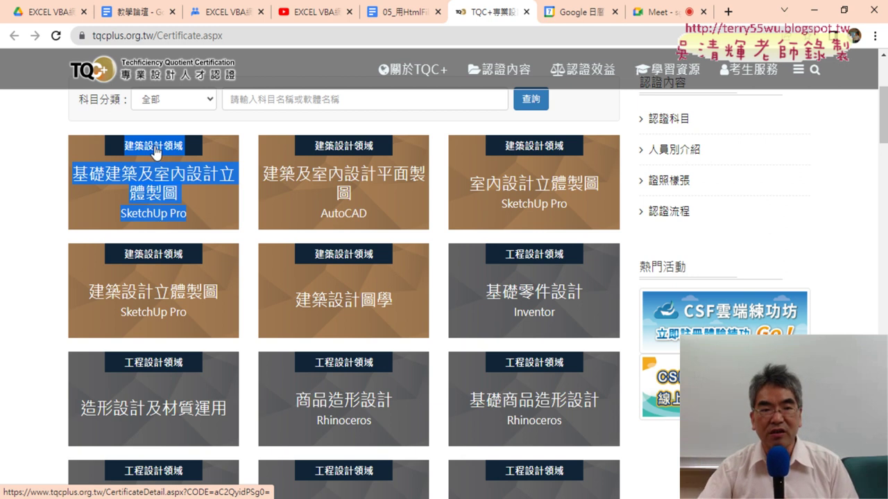
{"action": "left_click", "coordinate": [61, 137]}
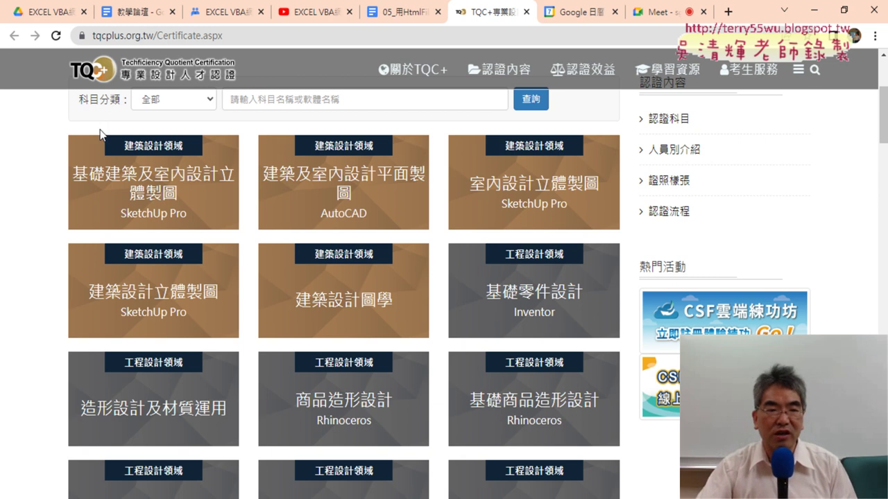
{"action": "left_click_drag", "start_coordinate": [99, 134], "coordinate": [205, 223]}
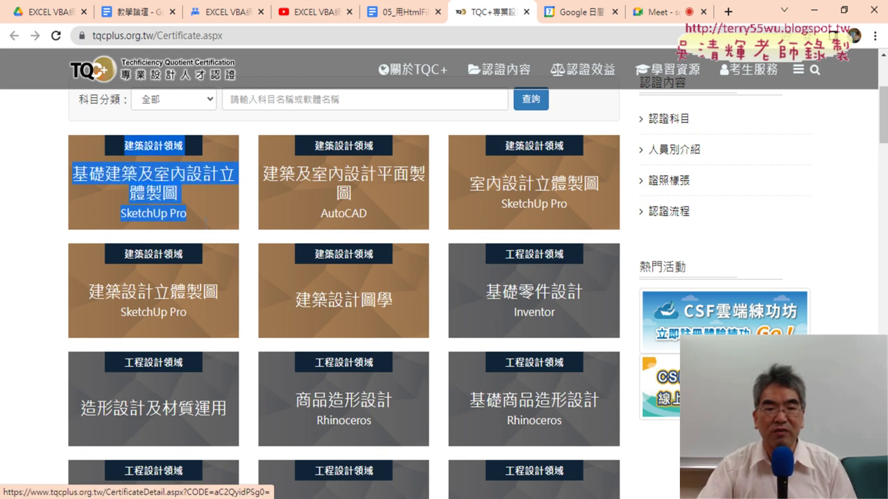
Show the first course card's link menu, dismiss it, and bring it up again.
{"action": "right_click", "coordinate": [161, 182]}
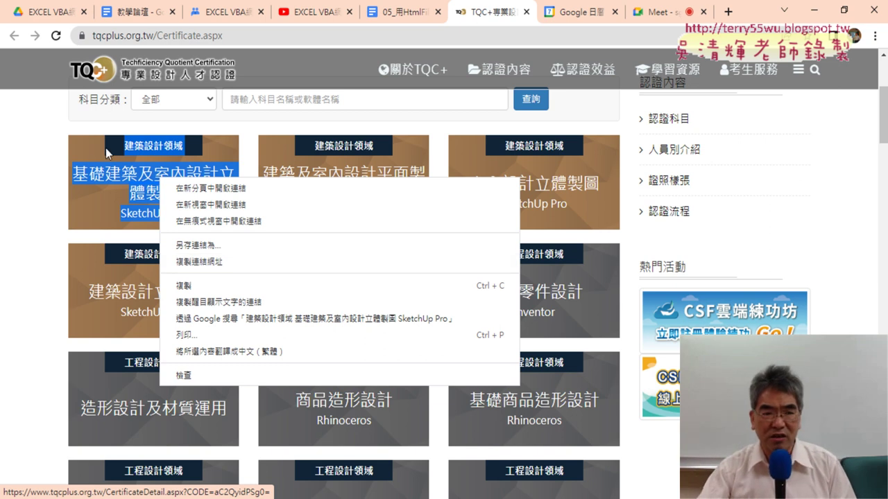
{"action": "left_click", "coordinate": [168, 135]}
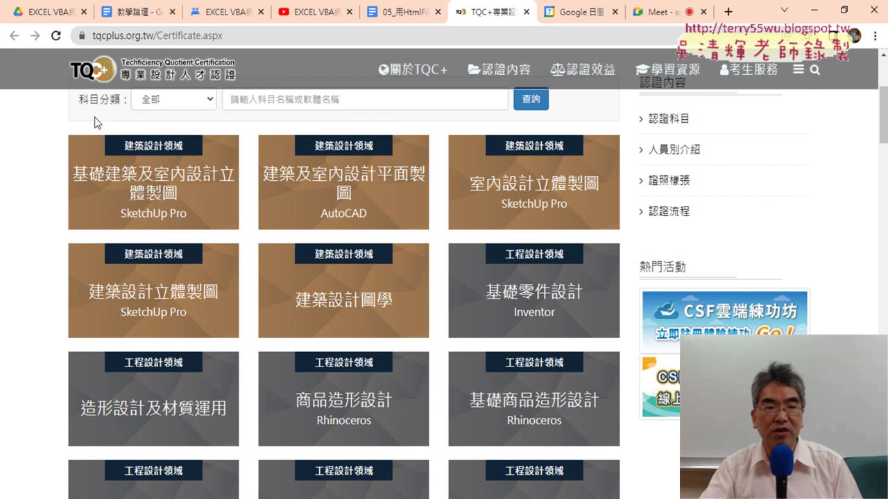
{"action": "right_click", "coordinate": [88, 146]}
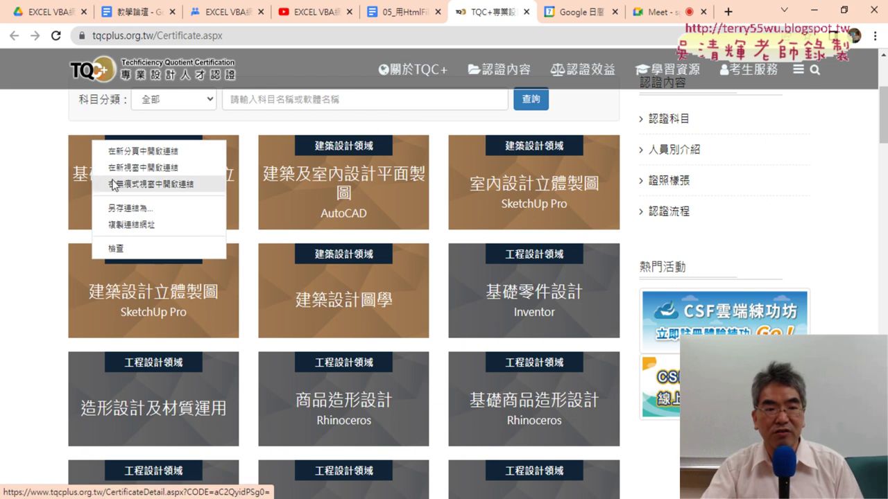
Inspect the first card, widen the DevTools panel, and expand its CertPanel CertPanel-AD div.
{"action": "left_click", "coordinate": [114, 247]}
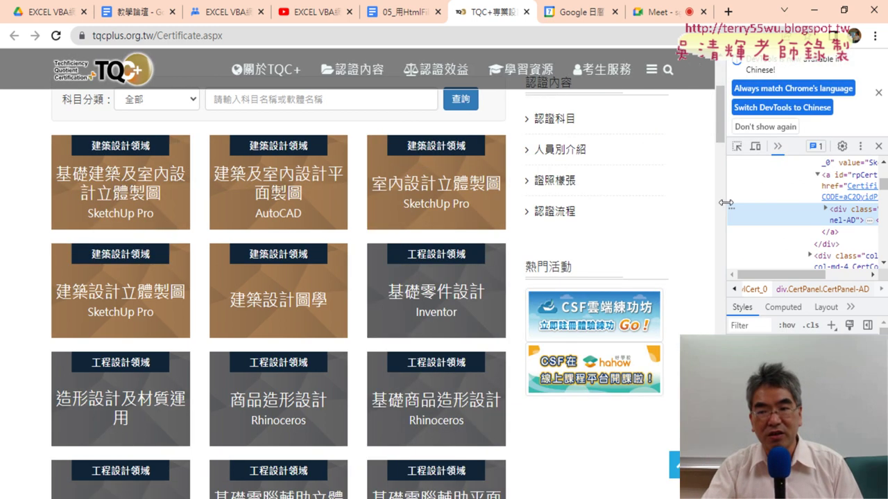
{"action": "left_click_drag", "start_coordinate": [725, 203], "coordinate": [512, 208]}
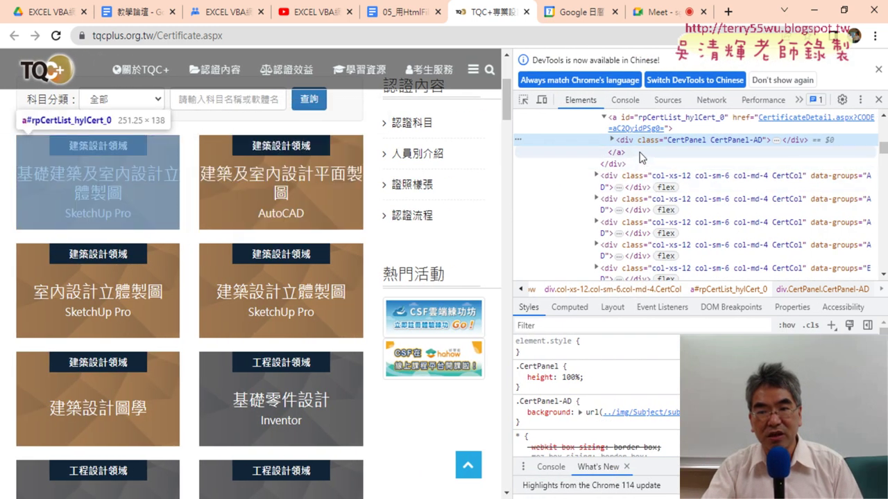
{"action": "scroll", "coordinate": [639, 174], "scroll_direction": "up", "scroll_amount": 1}
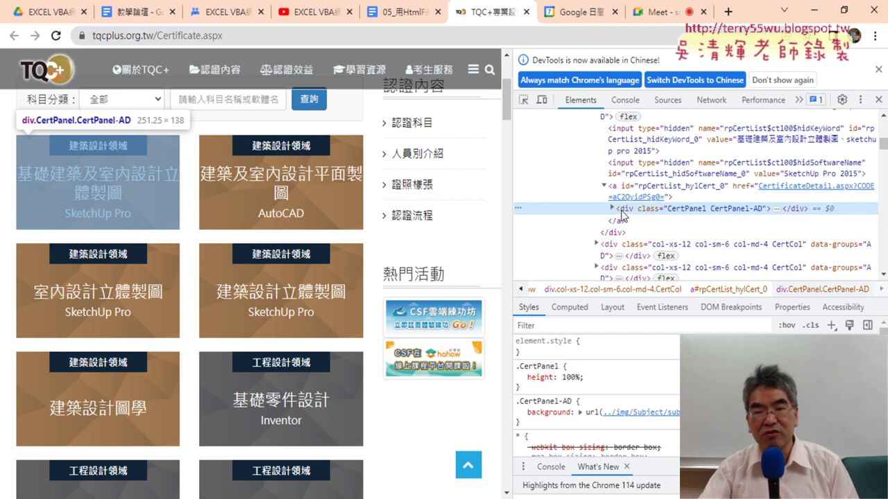
{"action": "left_click", "coordinate": [612, 209]}
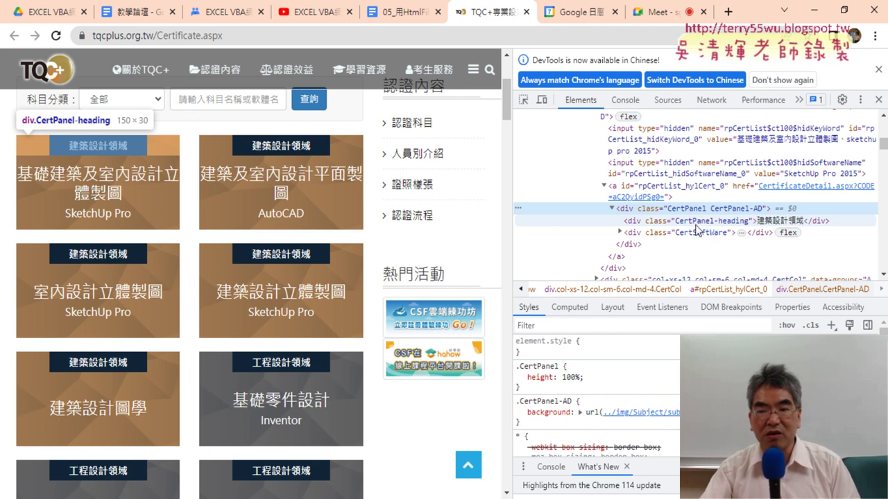
Inspect the 建築設計領域 heading and mark its CertPanel-heading div in the Elements tree.
{"action": "right_click", "coordinate": [104, 151]}
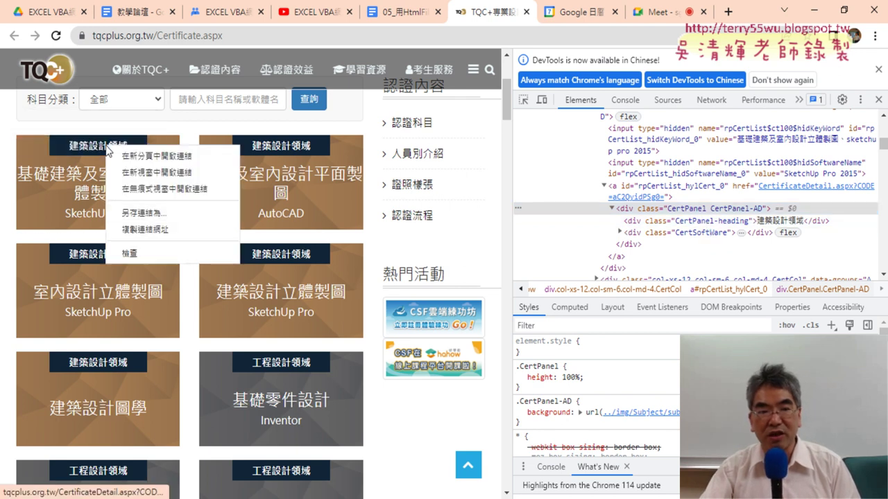
{"action": "left_click", "coordinate": [129, 254]}
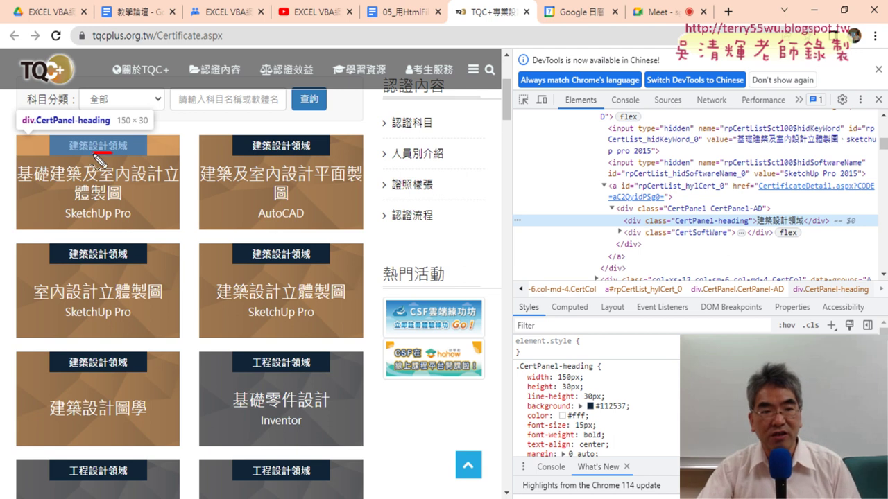
{"action": "left_click_drag", "start_coordinate": [95, 156], "coordinate": [131, 154]}
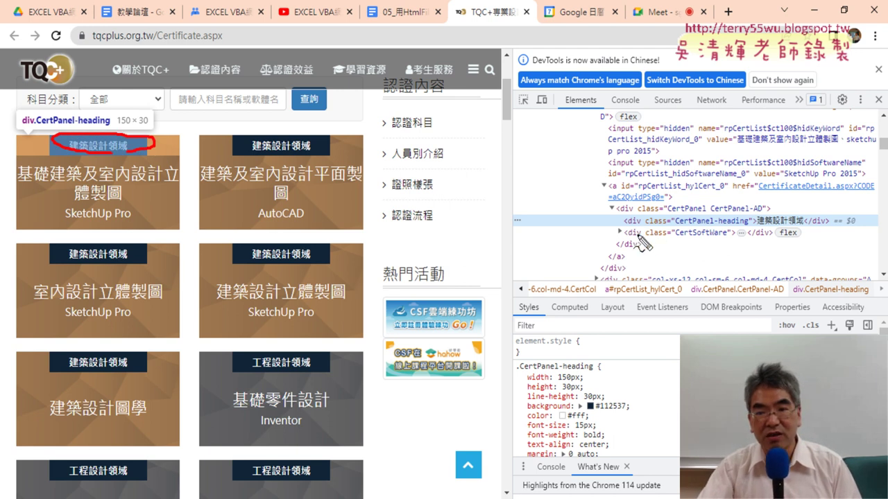
{"action": "left_click_drag", "start_coordinate": [628, 226], "coordinate": [749, 226]}
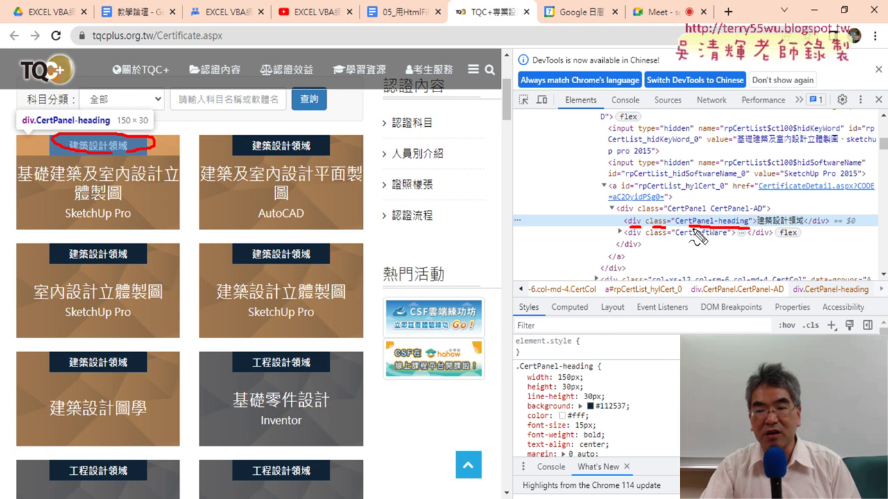
{"action": "left_click_drag", "start_coordinate": [627, 221], "coordinate": [650, 229]}
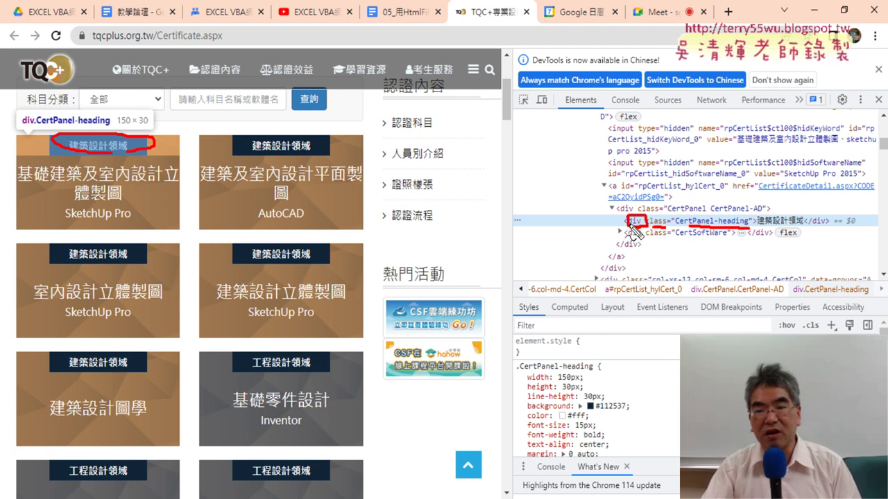
{"action": "left_click_drag", "start_coordinate": [634, 215], "coordinate": [640, 213]}
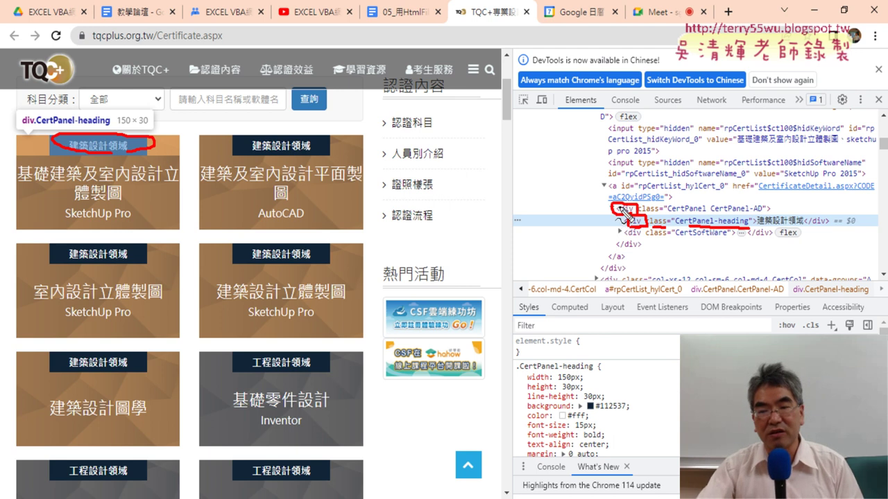
Search the Elements tree for '<div', finding 471 matches, and right-click the first card.
{"action": "key", "text": "Escape"}
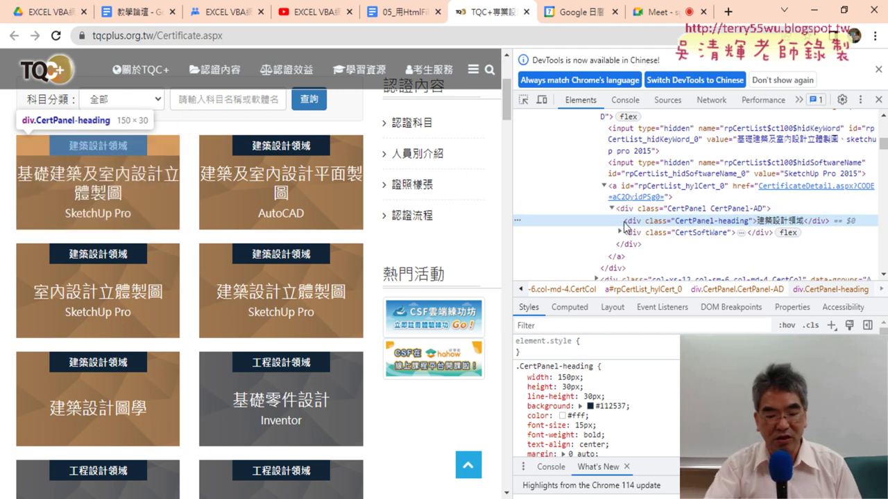
{"action": "key", "text": "ctrl+f"}
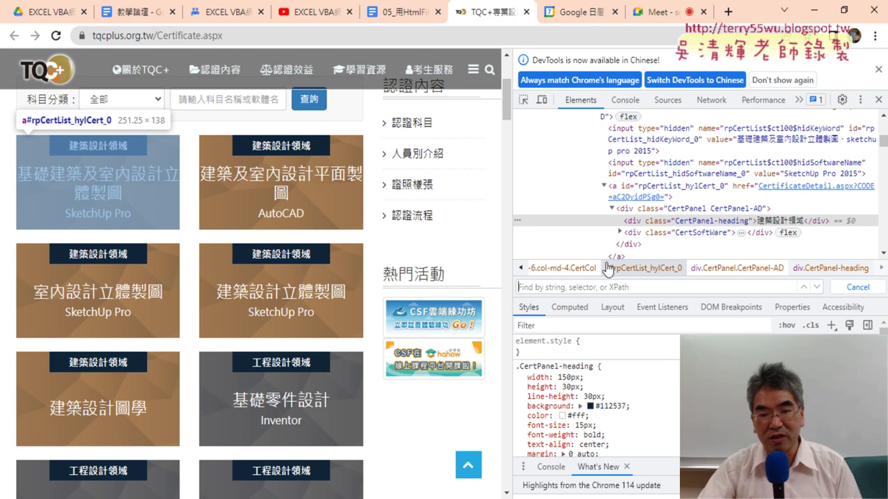
{"action": "type", "text": "<d"}
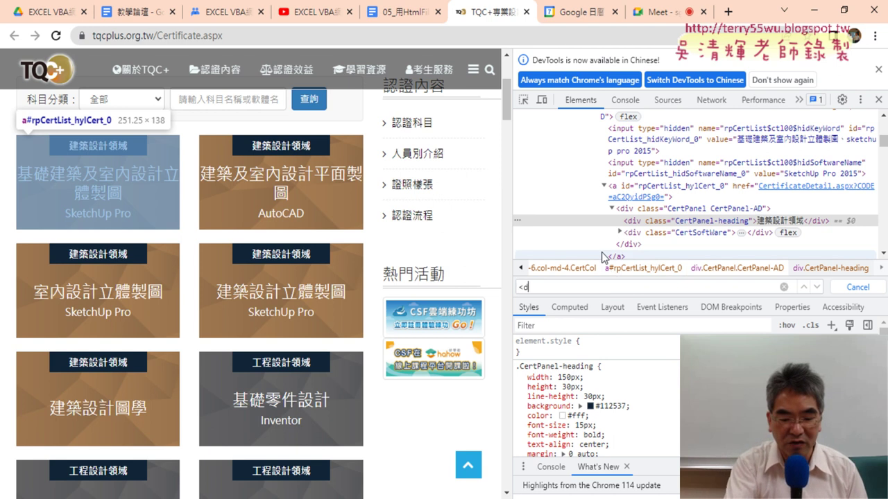
{"action": "type", "text": "iv"}
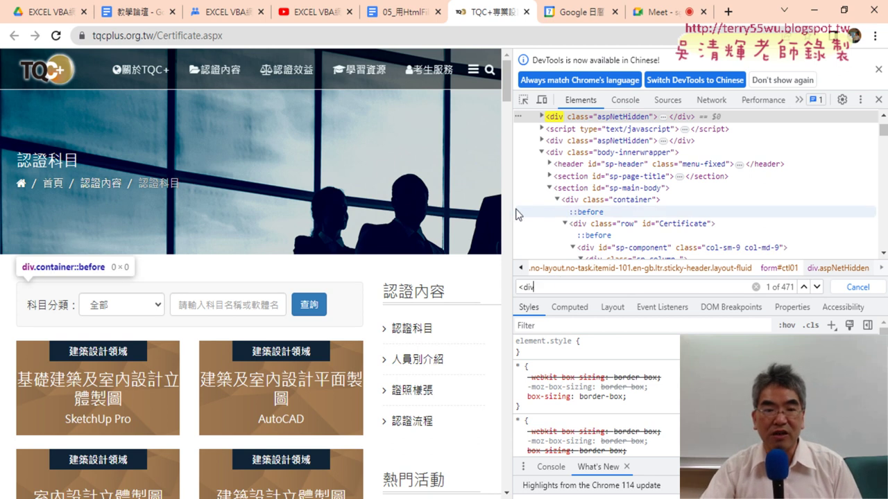
{"action": "right_click", "coordinate": [123, 347]}
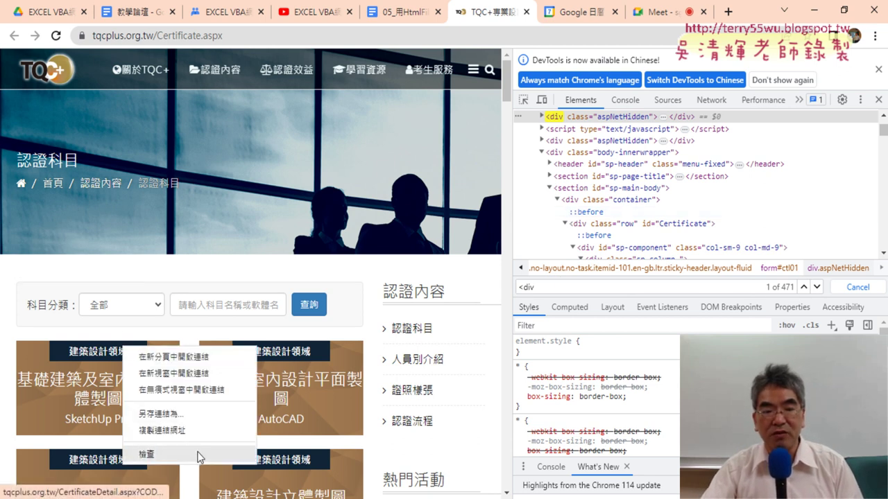
Inspect the 建築設計領域 heading div and annotate it as index 120 (121 − 1).
{"action": "left_click", "coordinate": [149, 454]}
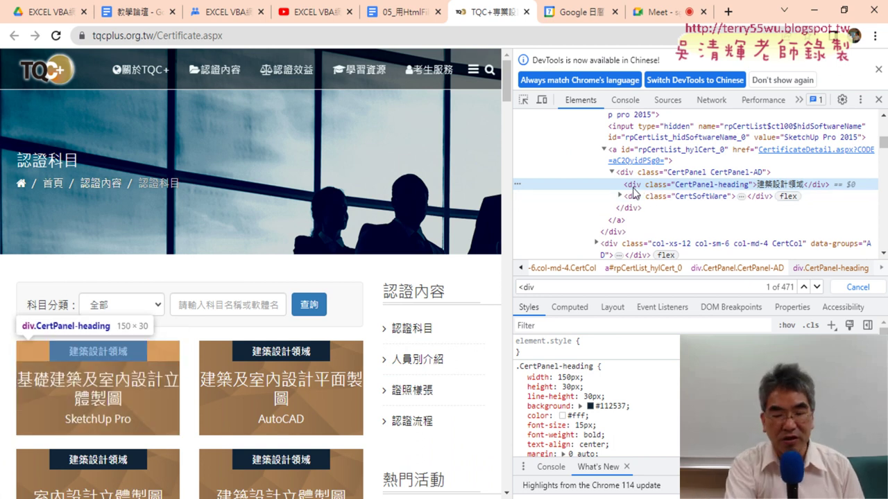
{"action": "left_click_drag", "start_coordinate": [633, 188], "coordinate": [741, 189]}
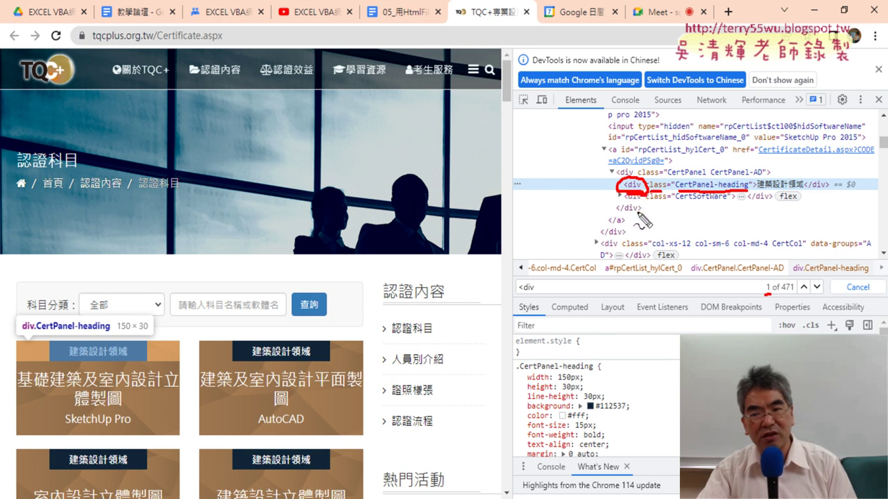
{"action": "mouse_move", "coordinate": [629, 202]}
{"action": "left_mouse_down"}
{"action": "mouse_move", "coordinate": [630, 234]}
{"action": "mouse_move", "coordinate": [706, 218]}
{"action": "mouse_move", "coordinate": [719, 236]}
{"action": "mouse_move", "coordinate": [762, 214]}
{"action": "mouse_move", "coordinate": [788, 239]}
{"action": "mouse_move", "coordinate": [825, 214]}
{"action": "left_mouse_up"}
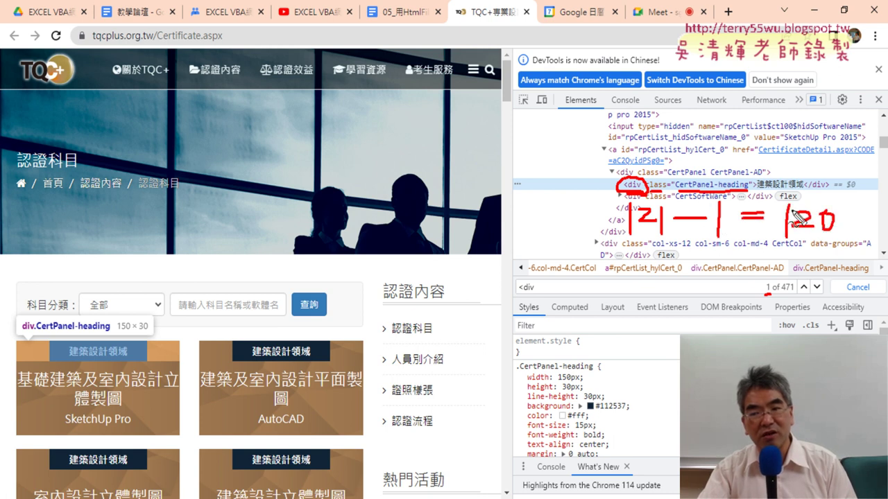
{"action": "left_click_drag", "start_coordinate": [662, 167], "coordinate": [659, 195]}
{"action": "mouse_move", "coordinate": [702, 165]}
{"action": "left_mouse_down"}
{"action": "mouse_move", "coordinate": [703, 189]}
{"action": "mouse_move", "coordinate": [674, 192]}
{"action": "mouse_move", "coordinate": [686, 182]}
{"action": "left_mouse_up"}
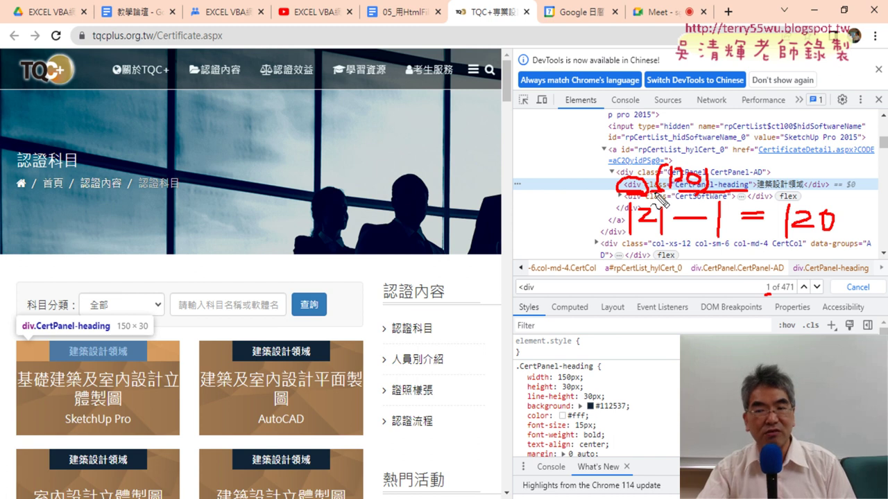
{"action": "key", "text": "Escape"}
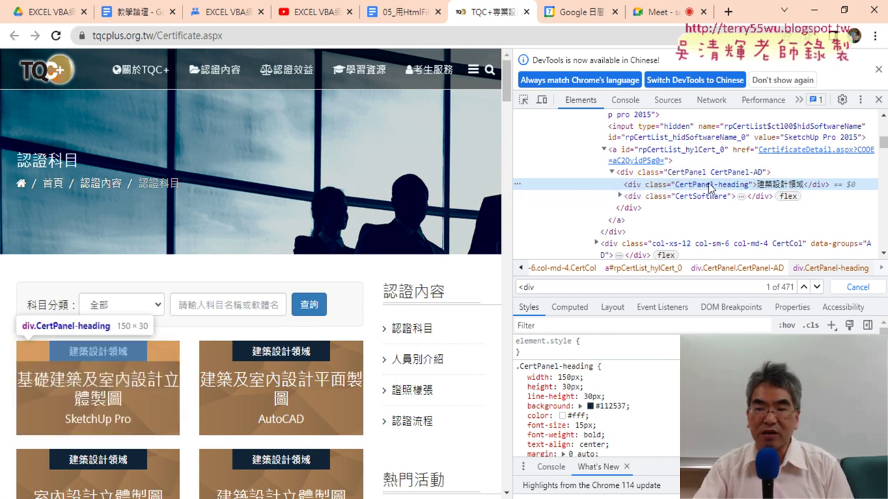
Inspect the first card's Chinese name h4, then its SketchUp Pro <small> element.
{"action": "right_click", "coordinate": [116, 377]}
{"action": "left_click", "coordinate": [160, 464]}
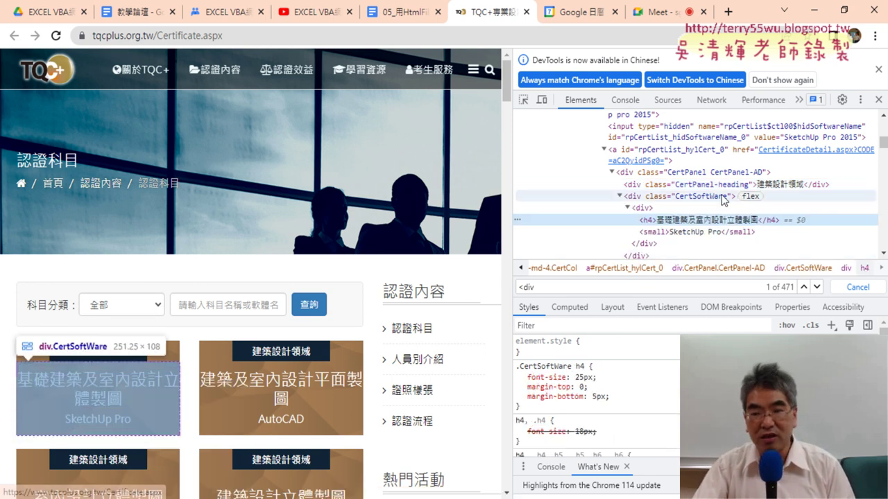
{"action": "right_click", "coordinate": [115, 419]}
{"action": "left_click", "coordinate": [156, 408]}
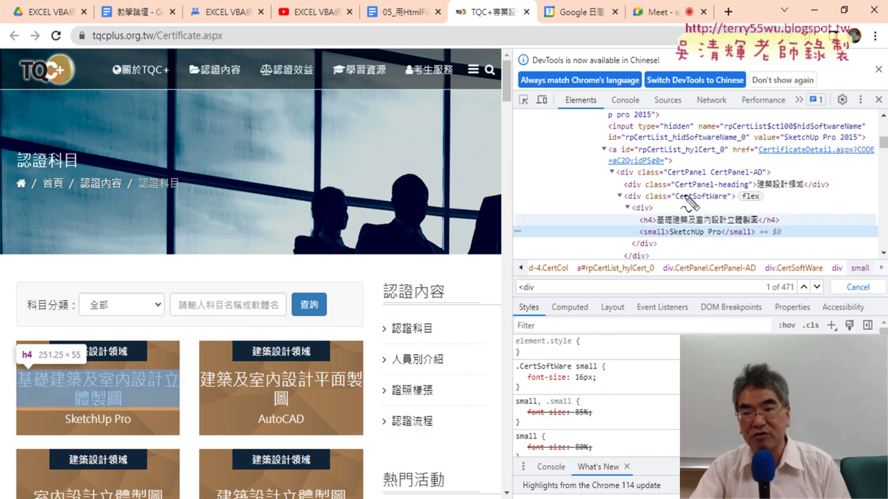
Mark the CertPanel-heading class and the <small> SketchUp Pro tag, then return to the notes document.
{"action": "left_click_drag", "start_coordinate": [668, 188], "coordinate": [745, 188]}
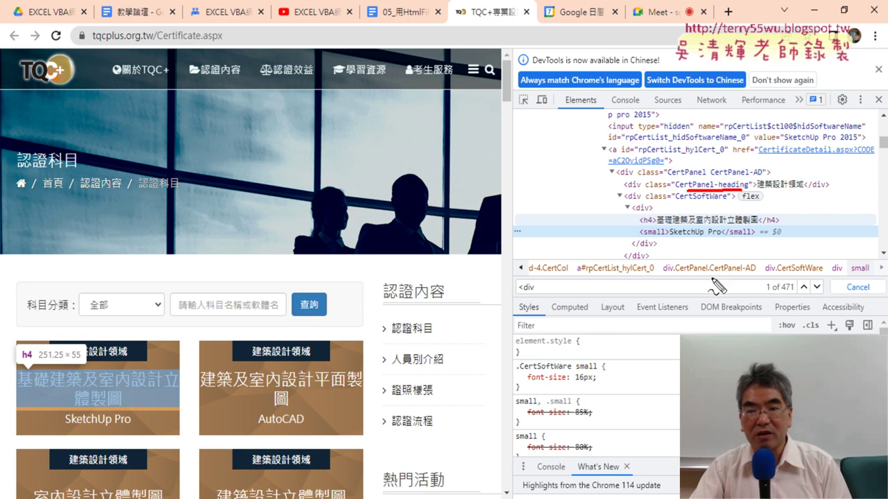
{"action": "left_click_drag", "start_coordinate": [652, 312], "coordinate": [658, 307]}
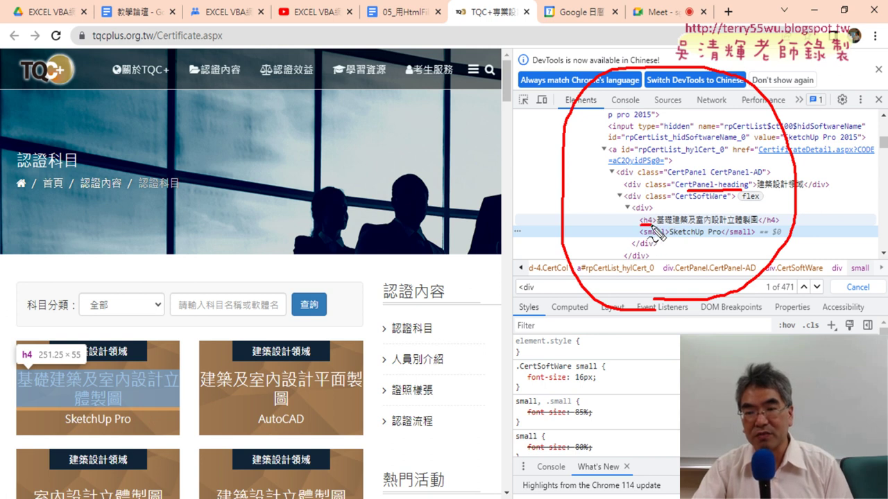
{"action": "left_click_drag", "start_coordinate": [641, 234], "coordinate": [664, 235]}
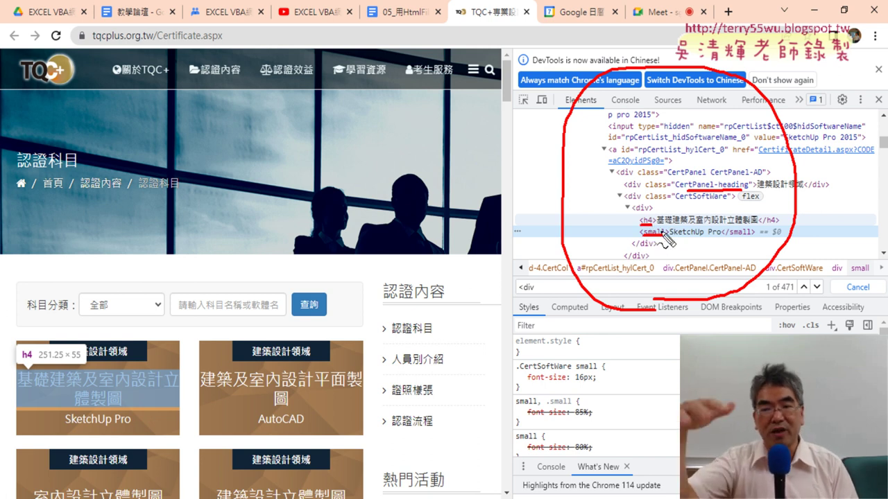
{"action": "key", "text": "Escape"}
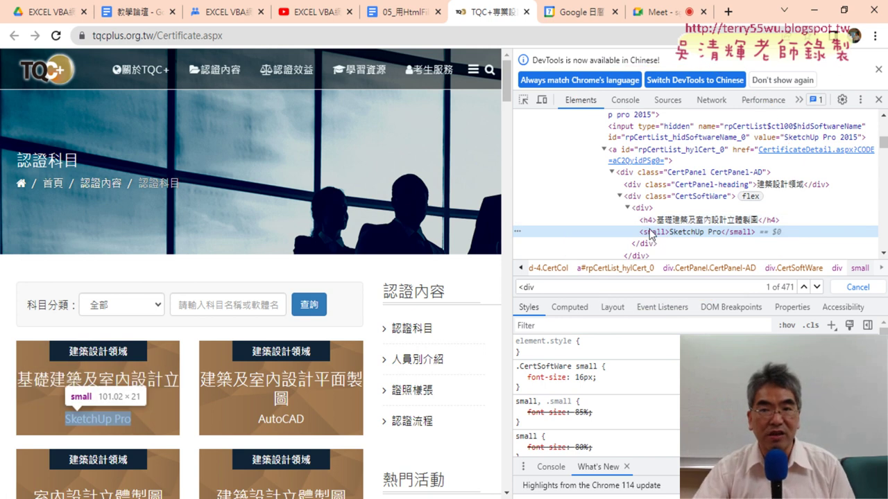
{"action": "left_click", "coordinate": [402, 12]}
Scroll to the #抓取三個標題 code and highlight the request and column A block.
{"action": "scroll", "coordinate": [442, 184], "scroll_direction": "down", "scroll_amount": 5}
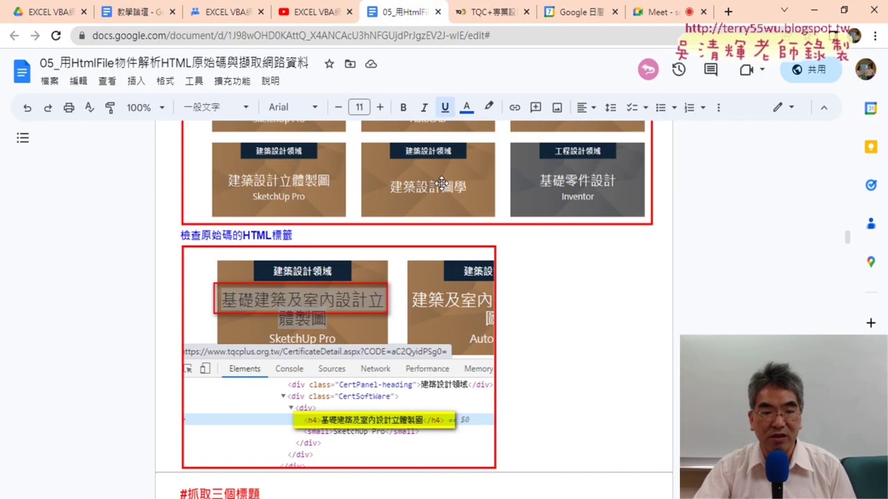
{"action": "scroll", "coordinate": [442, 184], "scroll_direction": "down", "scroll_amount": 5}
{"action": "scroll", "coordinate": [441, 185], "scroll_direction": "down", "scroll_amount": 3}
{"action": "scroll", "coordinate": [442, 185], "scroll_direction": "up", "scroll_amount": 4}
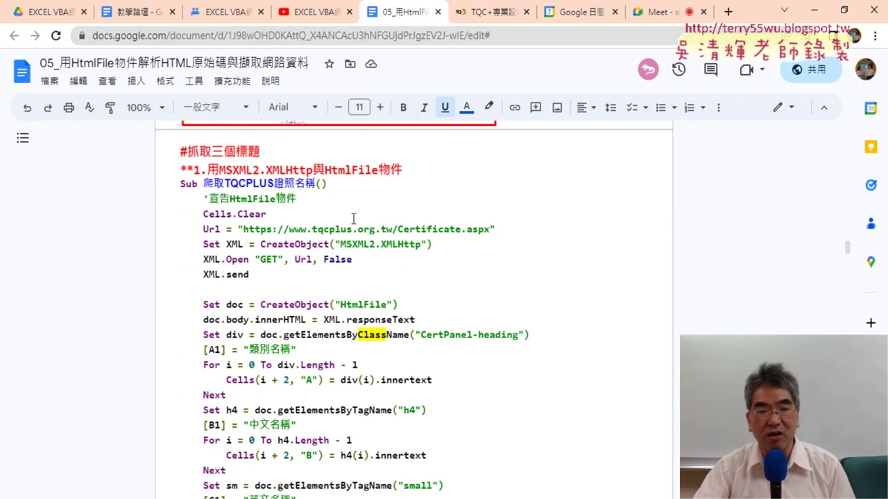
{"action": "scroll", "coordinate": [358, 336], "scroll_direction": "down", "scroll_amount": 1}
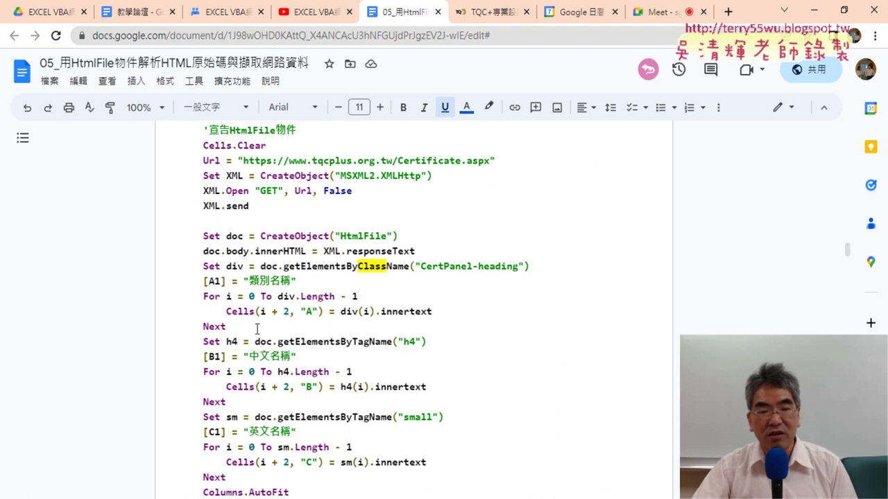
{"action": "left_click_drag", "start_coordinate": [256, 326], "coordinate": [165, 154]}
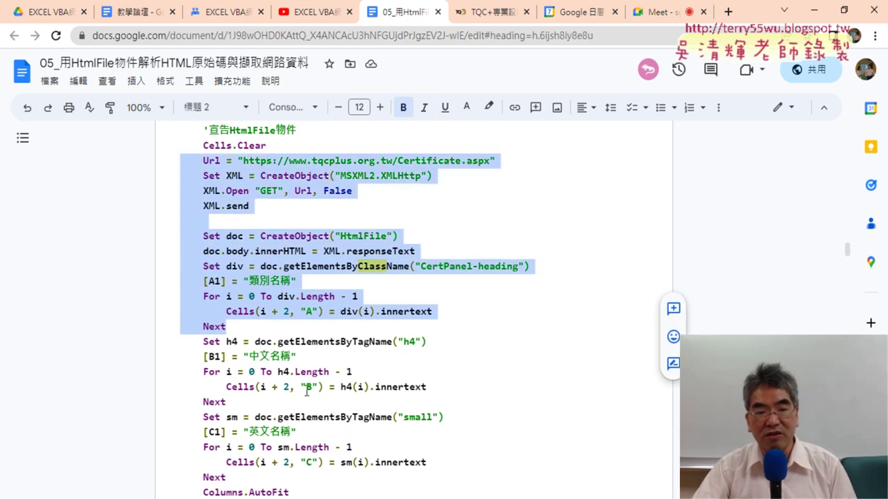
Highlight getElementsByClassName, the CertPanel-heading class name, and the h4 and small tag names.
{"action": "scroll", "coordinate": [258, 379], "scroll_direction": "down", "scroll_amount": 1}
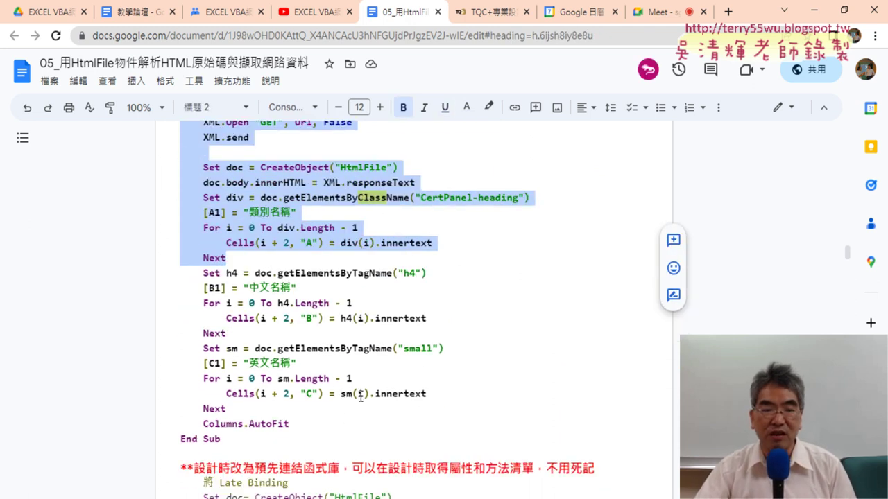
{"action": "left_click_drag", "start_coordinate": [283, 198], "coordinate": [377, 199]}
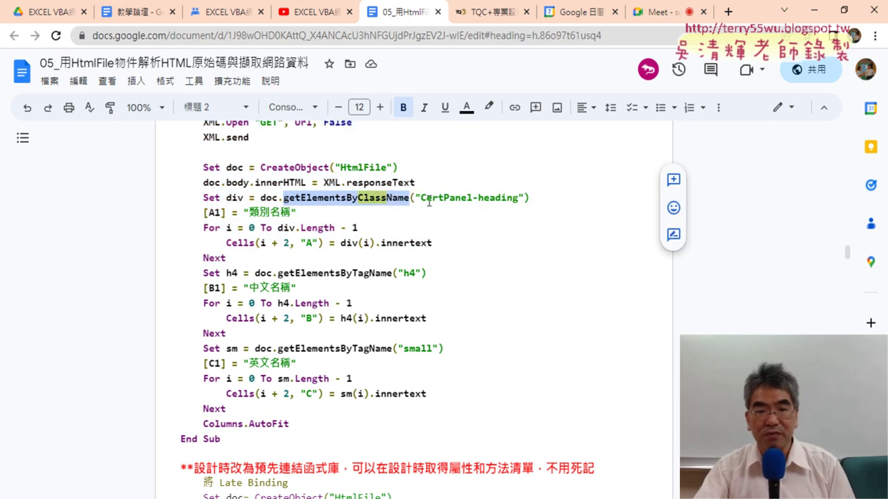
{"action": "left_click_drag", "start_coordinate": [421, 198], "coordinate": [517, 201]}
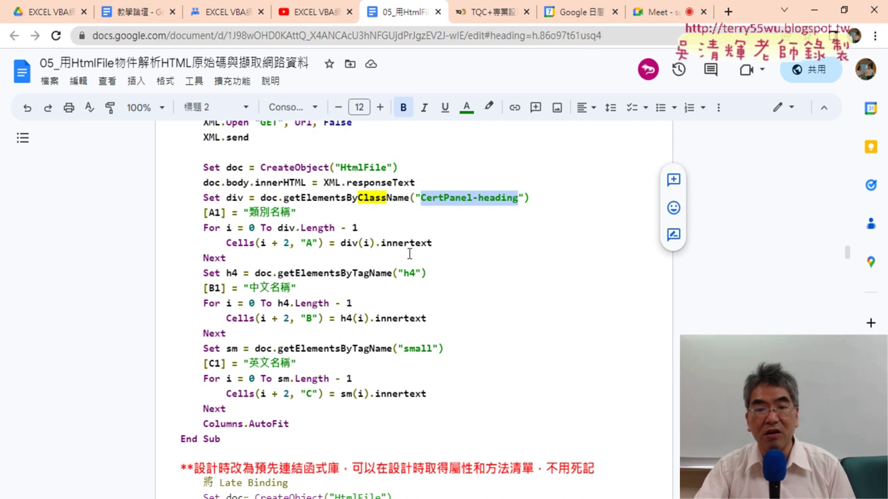
{"action": "left_click_drag", "start_coordinate": [404, 272], "coordinate": [416, 272]}
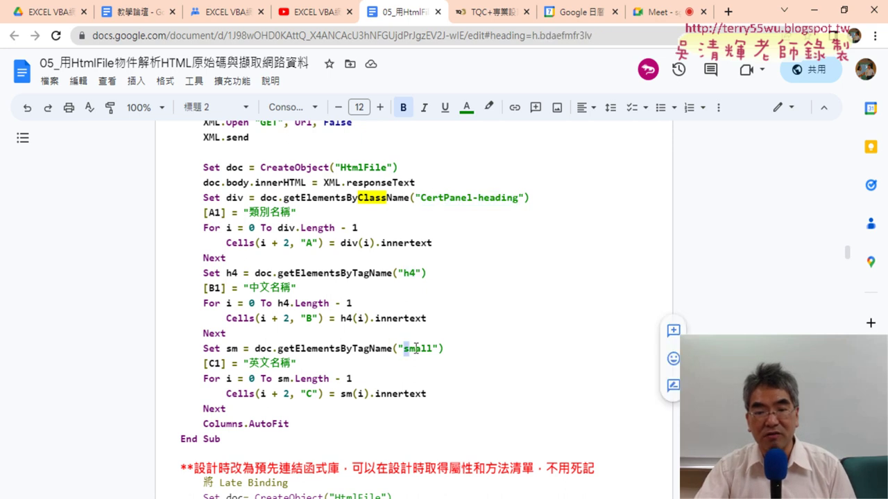
{"action": "left_click_drag", "start_coordinate": [404, 348], "coordinate": [432, 349]}
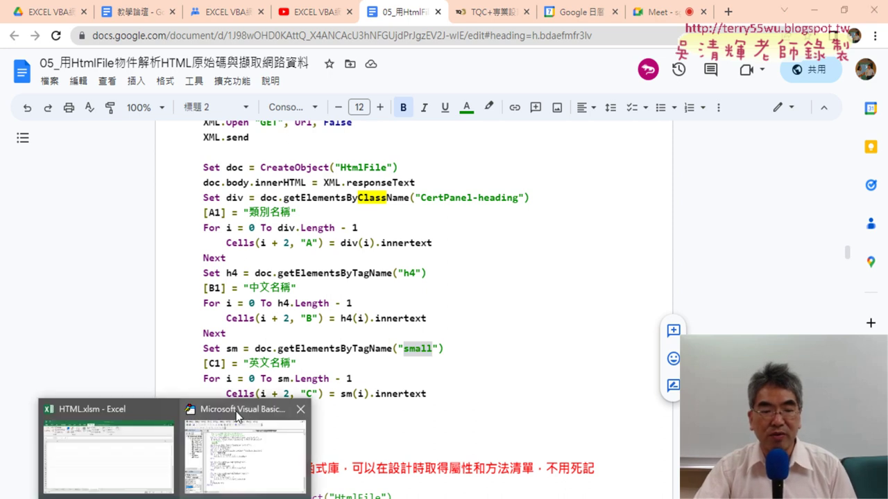
Clear all contents of the TQCPLUS sheet in the HTML.xlsm workbook.
{"action": "left_click", "coordinate": [148, 444]}
{"action": "key", "text": "ctrl+a"}
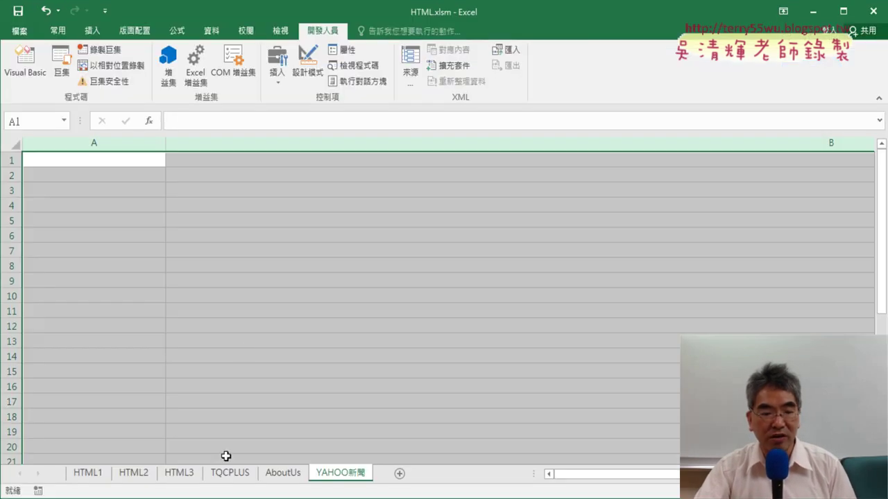
{"action": "left_click", "coordinate": [231, 473]}
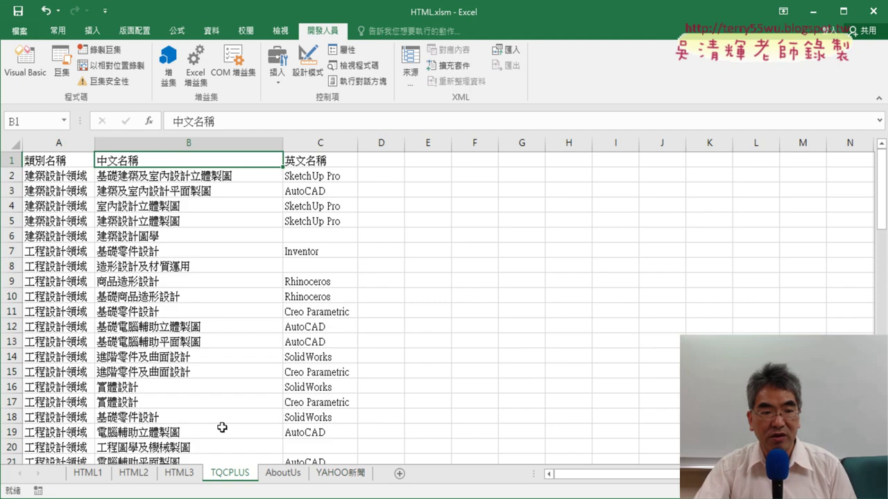
{"action": "left_click", "coordinate": [14, 142]}
{"action": "key", "text": "Delete"}
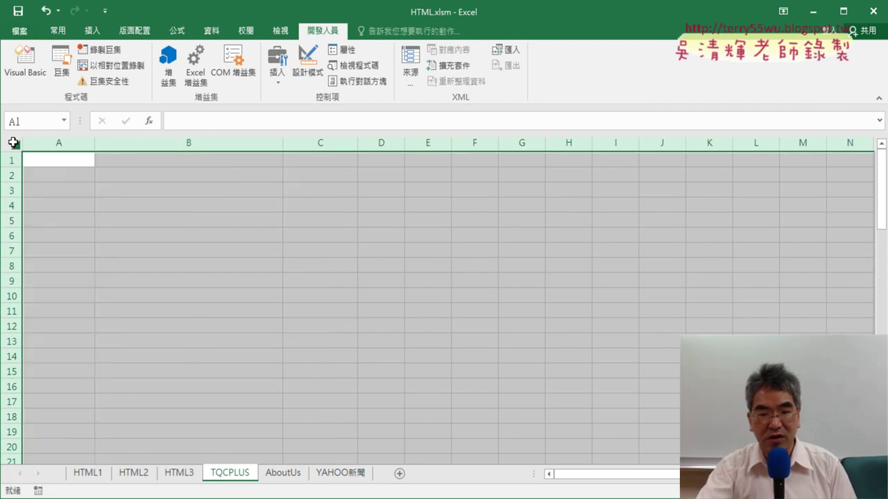
Run the 爬取TQCPLUS證照名稱 macro and move the code window aside to view the refilled sheet.
{"action": "left_click", "coordinate": [25, 61]}
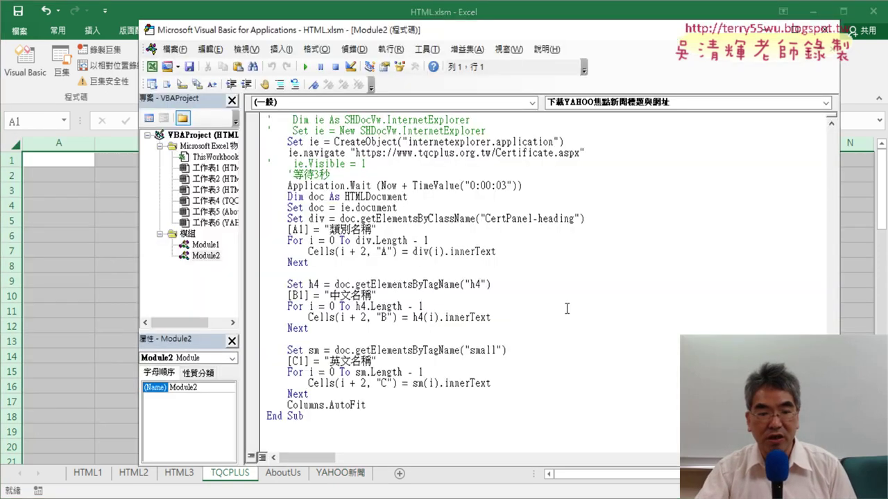
{"action": "scroll", "coordinate": [567, 309], "scroll_direction": "up", "scroll_amount": 3}
{"action": "scroll", "coordinate": [566, 308], "scroll_direction": "up", "scroll_amount": 2}
{"action": "scroll", "coordinate": [566, 308], "scroll_direction": "up", "scroll_amount": 2}
{"action": "scroll", "coordinate": [566, 309], "scroll_direction": "up", "scroll_amount": 2}
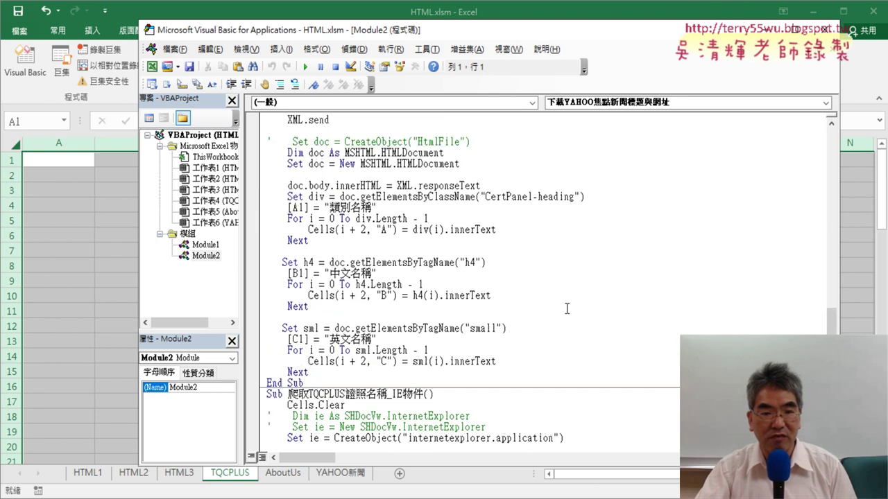
{"action": "scroll", "coordinate": [566, 308], "scroll_direction": "up", "scroll_amount": 3}
{"action": "left_click", "coordinate": [443, 264]}
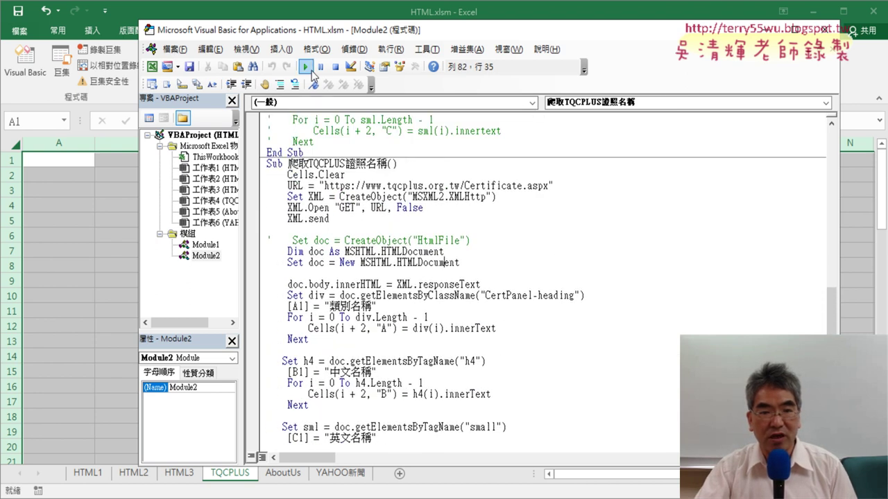
{"action": "left_click", "coordinate": [305, 66]}
{"action": "mouse_move", "coordinate": [426, 30]}
{"action": "left_mouse_down"}
{"action": "mouse_move", "coordinate": [669, 30]}
{"action": "mouse_move", "coordinate": [614, 22]}
{"action": "left_mouse_up"}
{"action": "scroll", "coordinate": [563, 210], "scroll_direction": "down", "scroll_amount": 1}
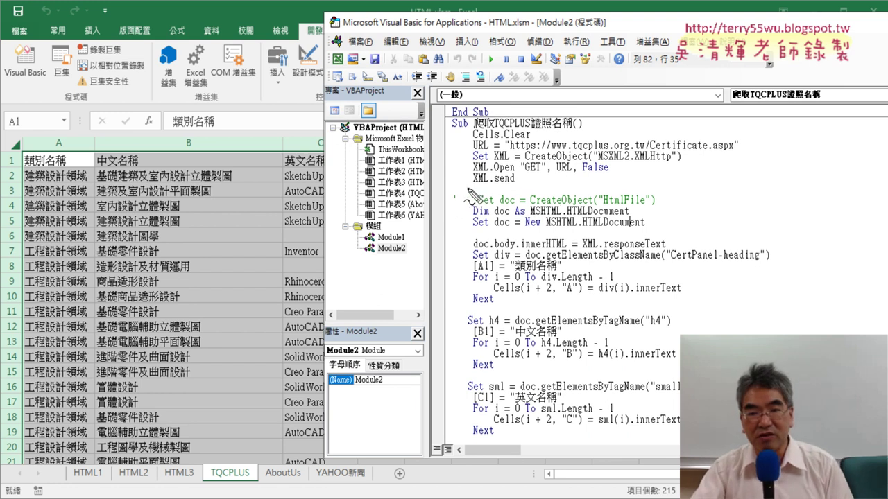
Underline XML.send and Cells.Clear, and box the blog address with an arrow to the URL line.
{"action": "left_click_drag", "start_coordinate": [458, 189], "coordinate": [723, 188]}
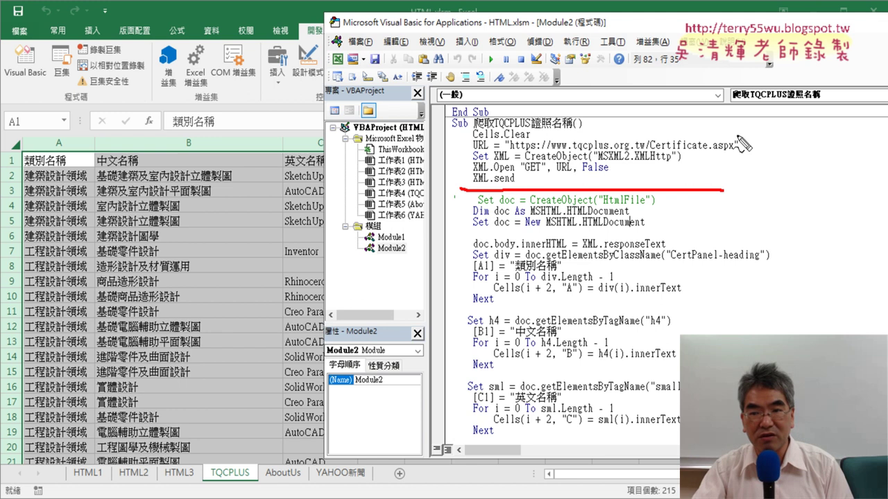
{"action": "left_click_drag", "start_coordinate": [473, 139], "coordinate": [530, 138]}
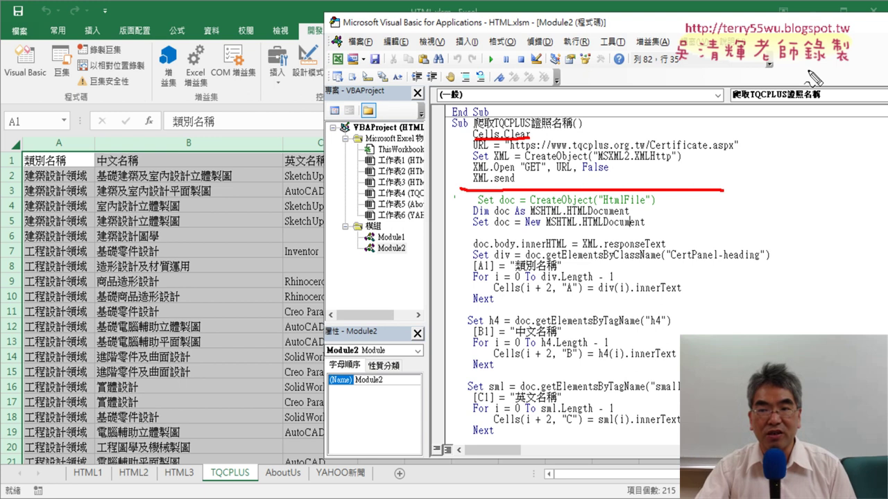
{"action": "mouse_move", "coordinate": [754, 97]}
{"action": "left_mouse_down"}
{"action": "mouse_move", "coordinate": [754, 42]}
{"action": "mouse_move", "coordinate": [830, 87]}
{"action": "mouse_move", "coordinate": [723, 90]}
{"action": "left_mouse_up"}
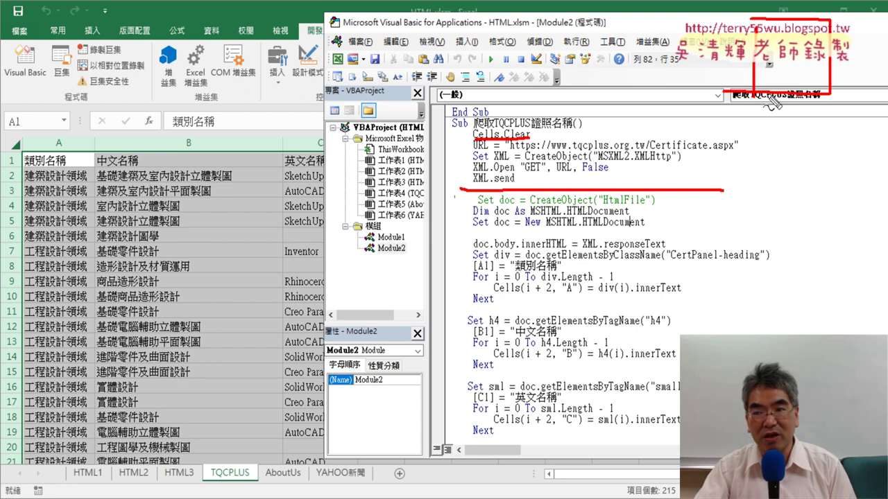
{"action": "mouse_move", "coordinate": [787, 100]}
{"action": "left_mouse_down"}
{"action": "mouse_move", "coordinate": [690, 163]}
{"action": "mouse_move", "coordinate": [721, 165]}
{"action": "left_mouse_up"}
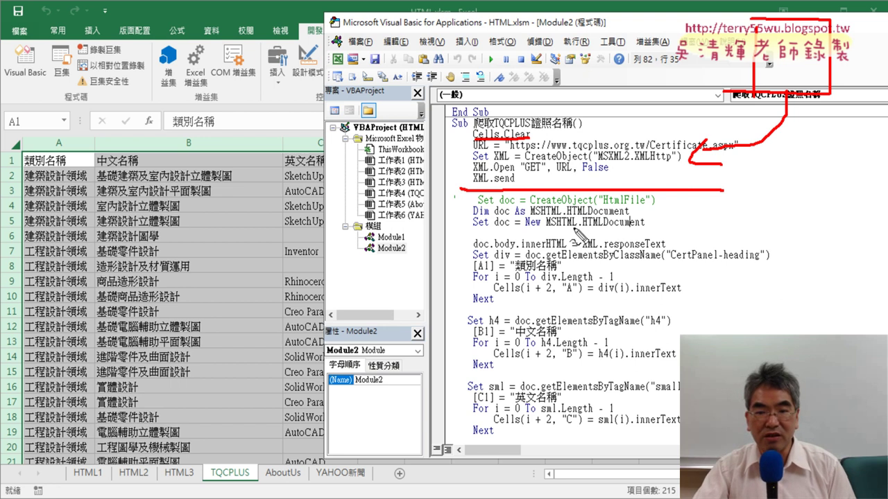
Underline doc and HTMLDocument in the Set doc line, linking XML.responseText to HTMLDocument.
{"action": "left_click_drag", "start_coordinate": [494, 228], "coordinate": [510, 227]}
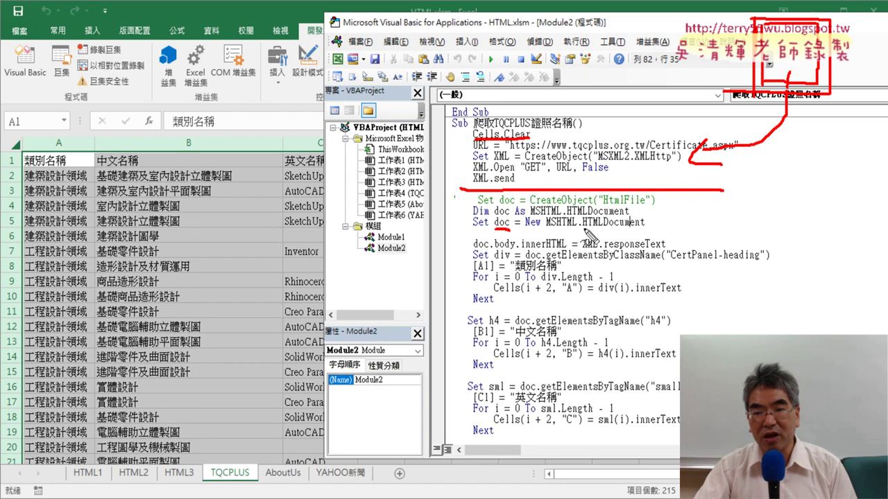
{"action": "left_click_drag", "start_coordinate": [584, 228], "coordinate": [645, 229]}
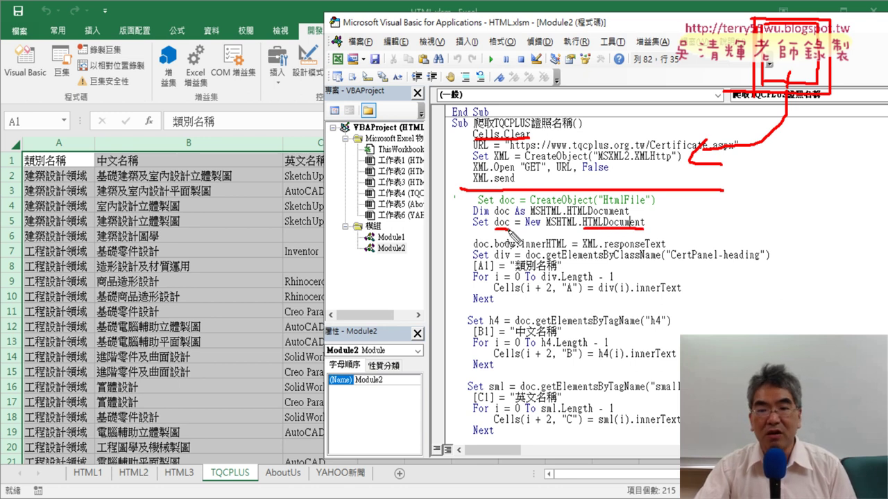
{"action": "left_click_drag", "start_coordinate": [495, 227], "coordinate": [509, 228]}
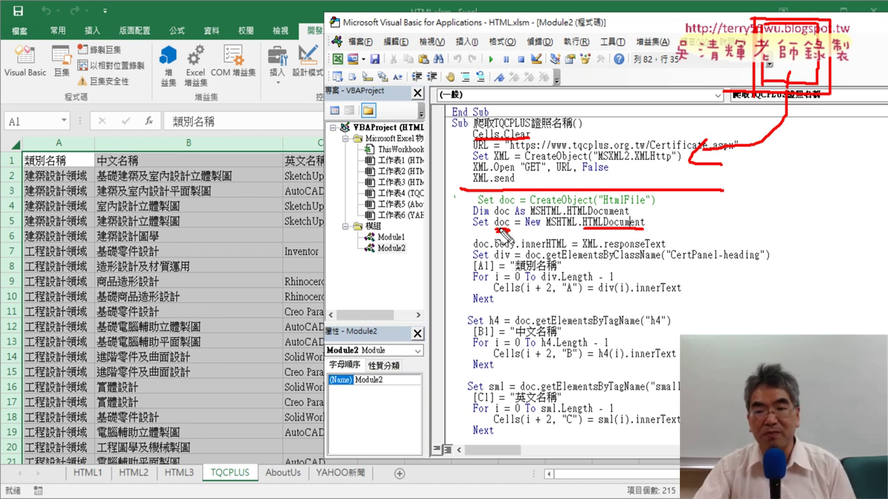
{"action": "mouse_move", "coordinate": [590, 253]}
{"action": "left_mouse_down"}
{"action": "mouse_move", "coordinate": [676, 248]}
{"action": "mouse_move", "coordinate": [543, 231]}
{"action": "mouse_move", "coordinate": [527, 247]}
{"action": "left_mouse_up"}
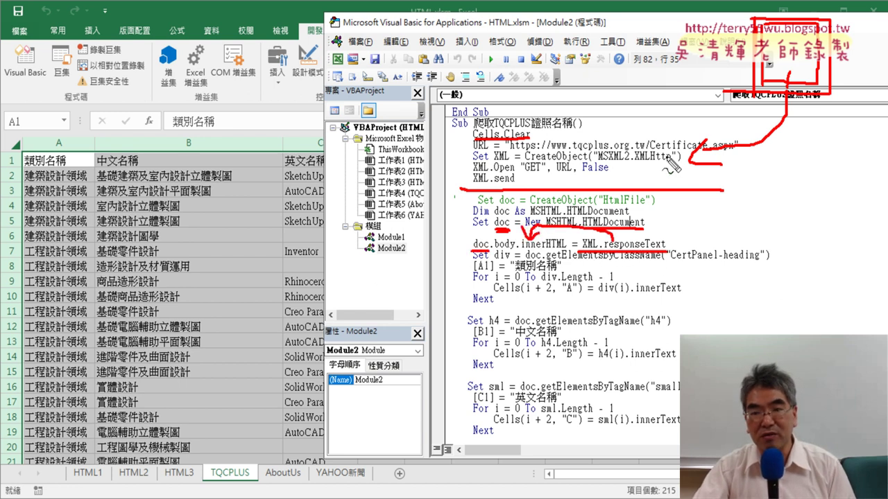